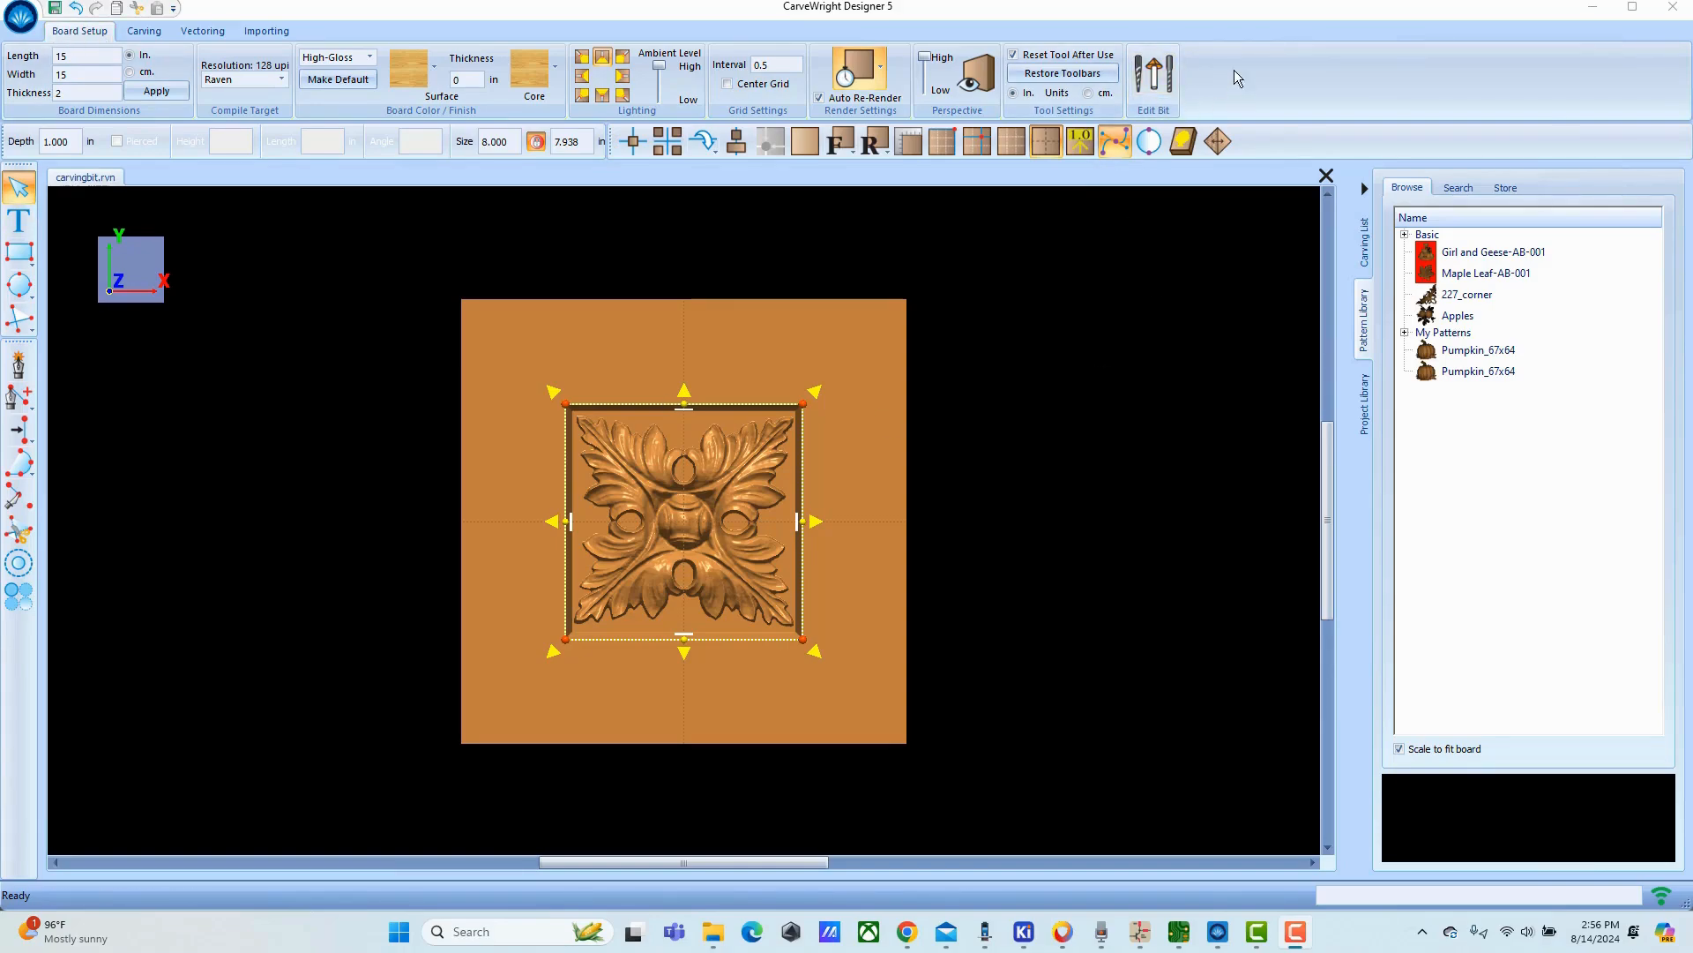
Open the bit library for editing and expand the Tapered Ballnose and Ballnose Endmill categories.
left_click(1154, 75)
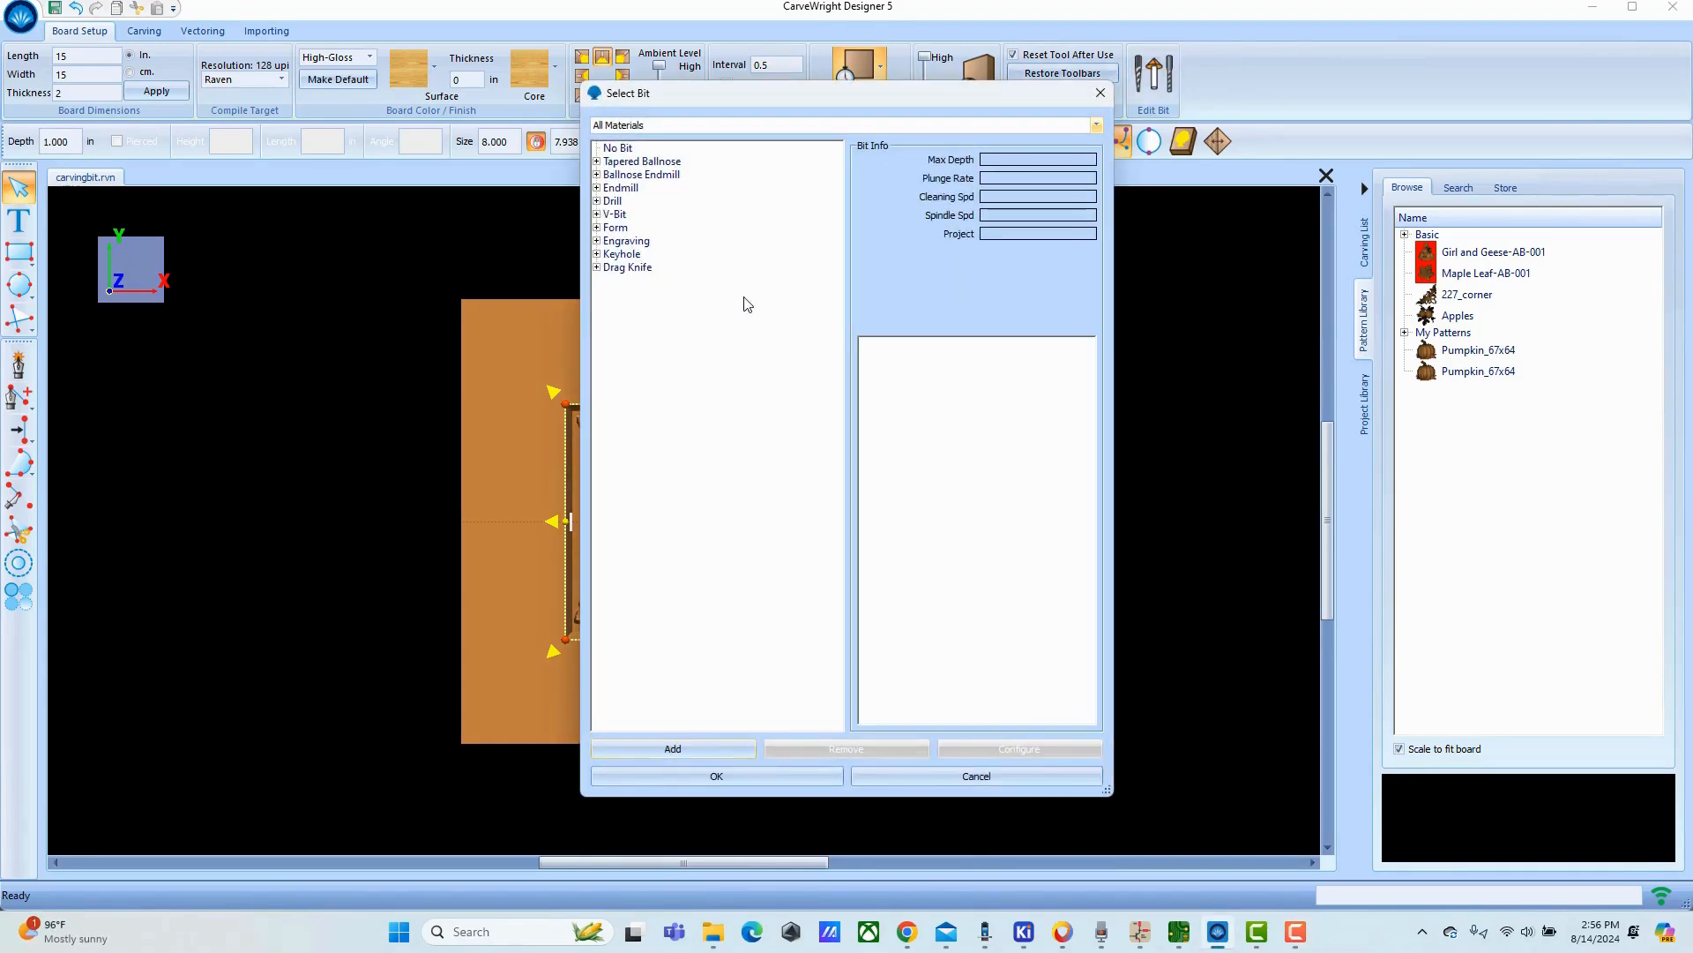
left_click(597, 162)
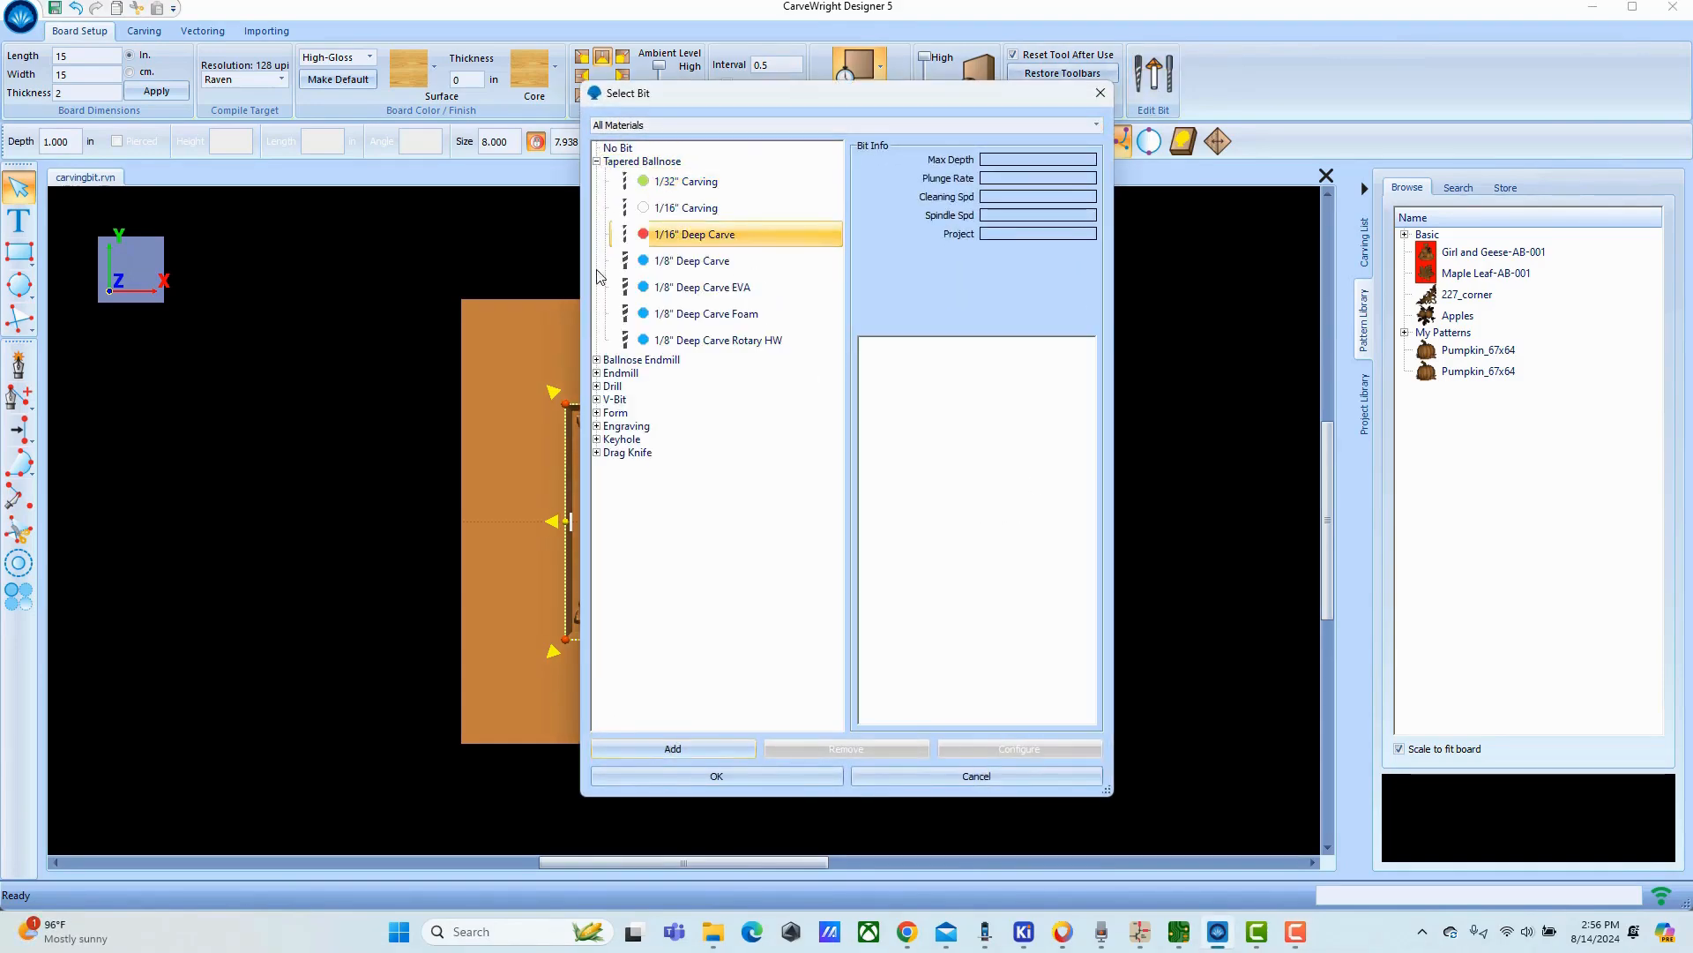
left_click(597, 360)
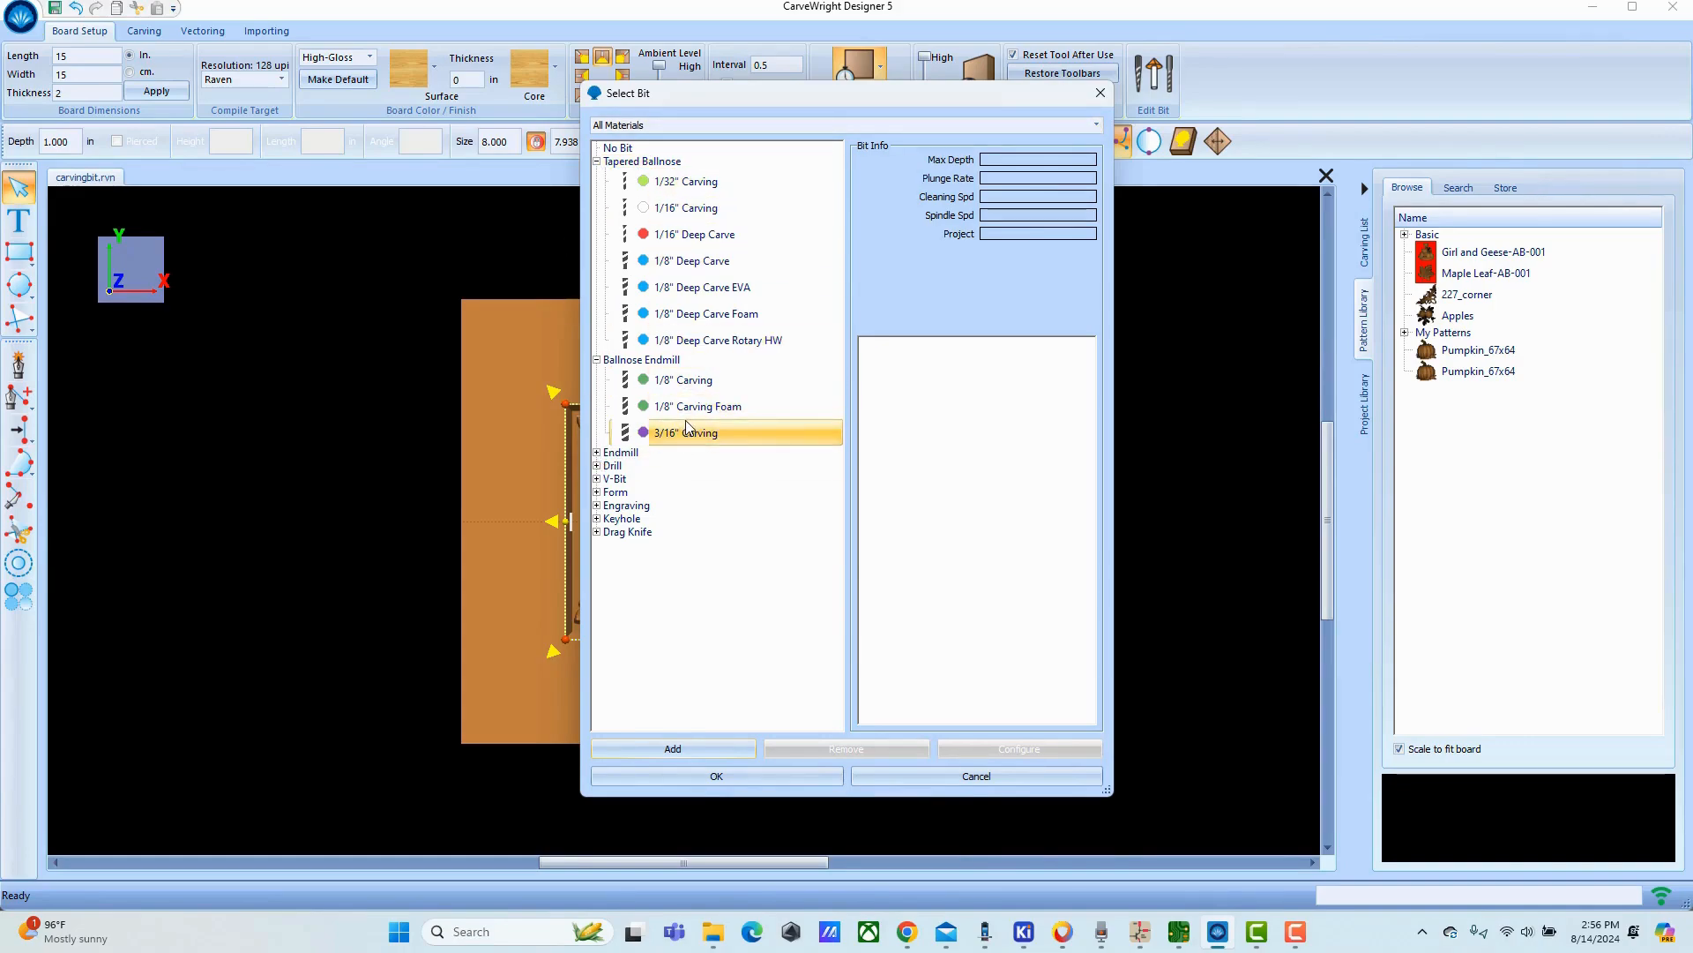
Filter the bit list by the Foam material and return the filter to All Materials.
left_click(1098, 127)
key("Down")
key("Return")
left_click(1097, 130)
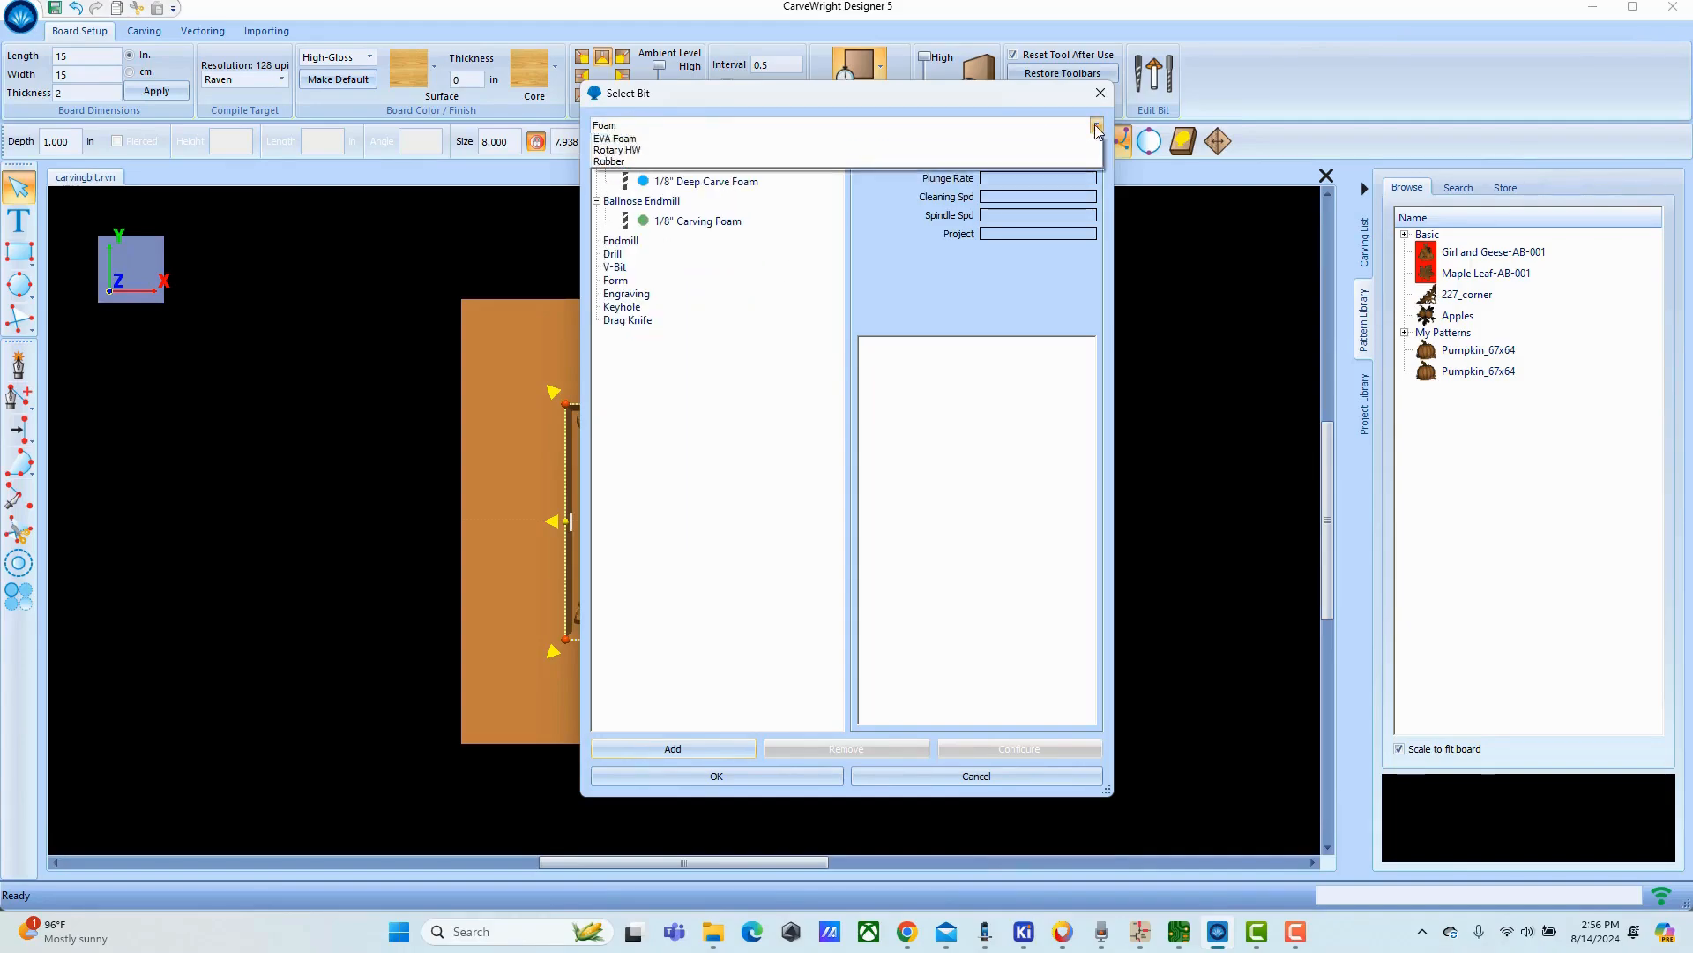
left_click(667, 139)
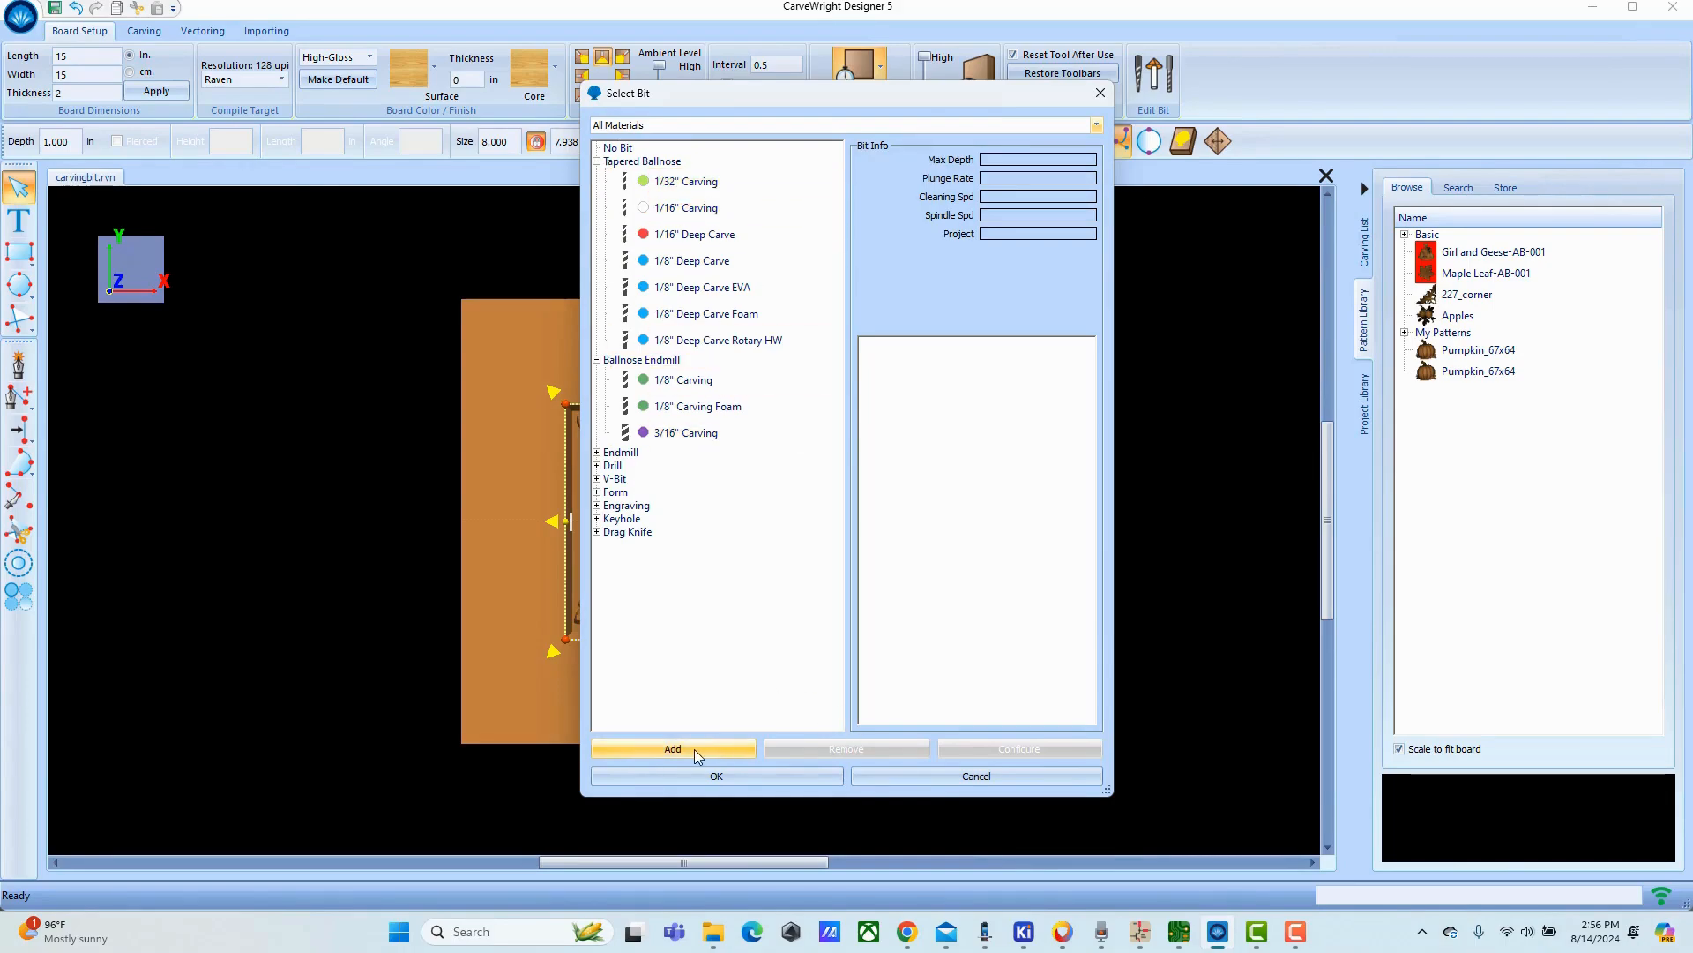
Add a new bit based on the 1/4" Deep Cutting endmill.
left_click(597, 453)
scroll(670, 360, "down", 3)
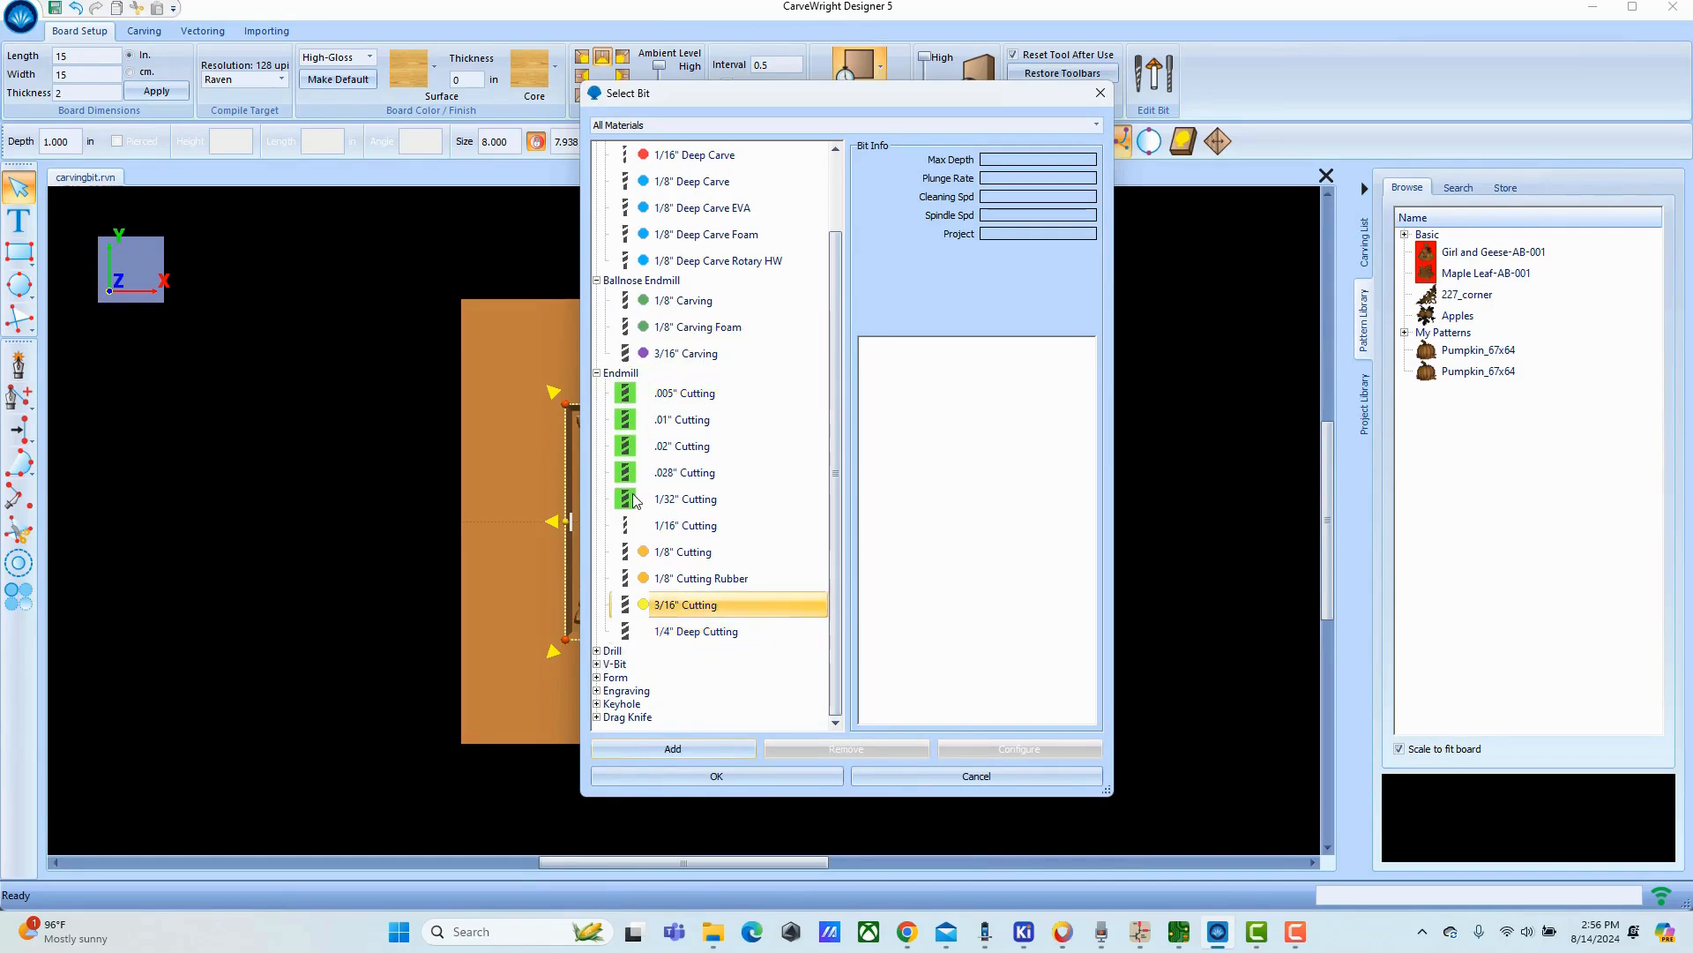
left_click(643, 632)
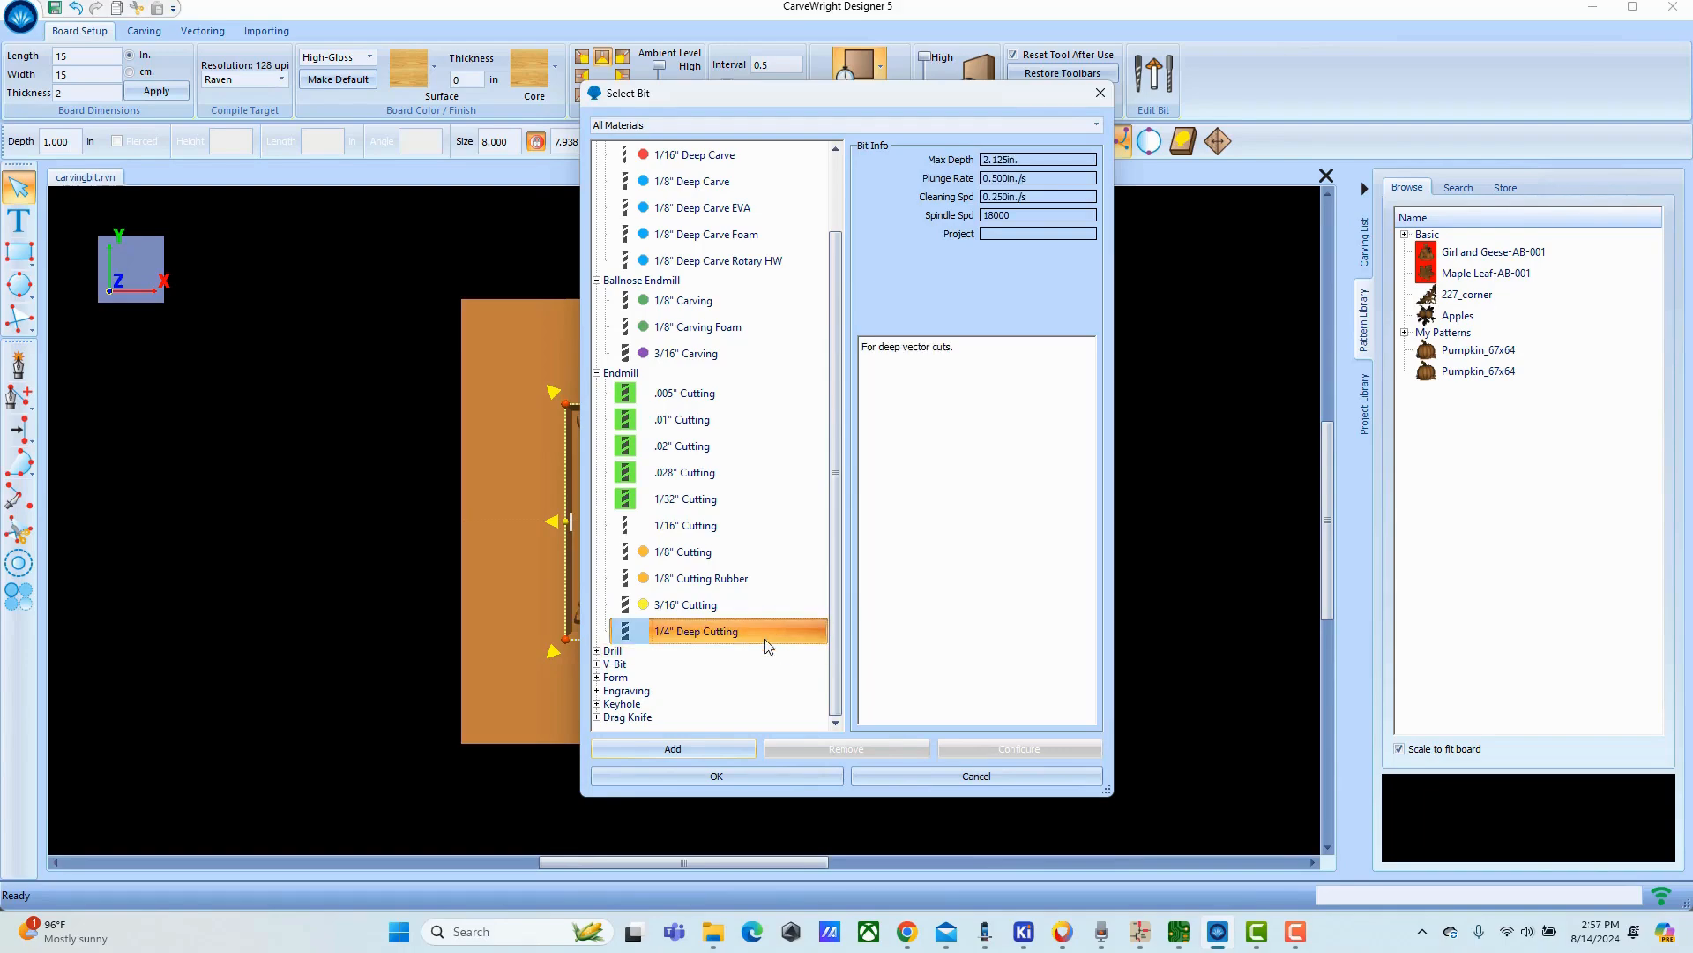
left_click(681, 749)
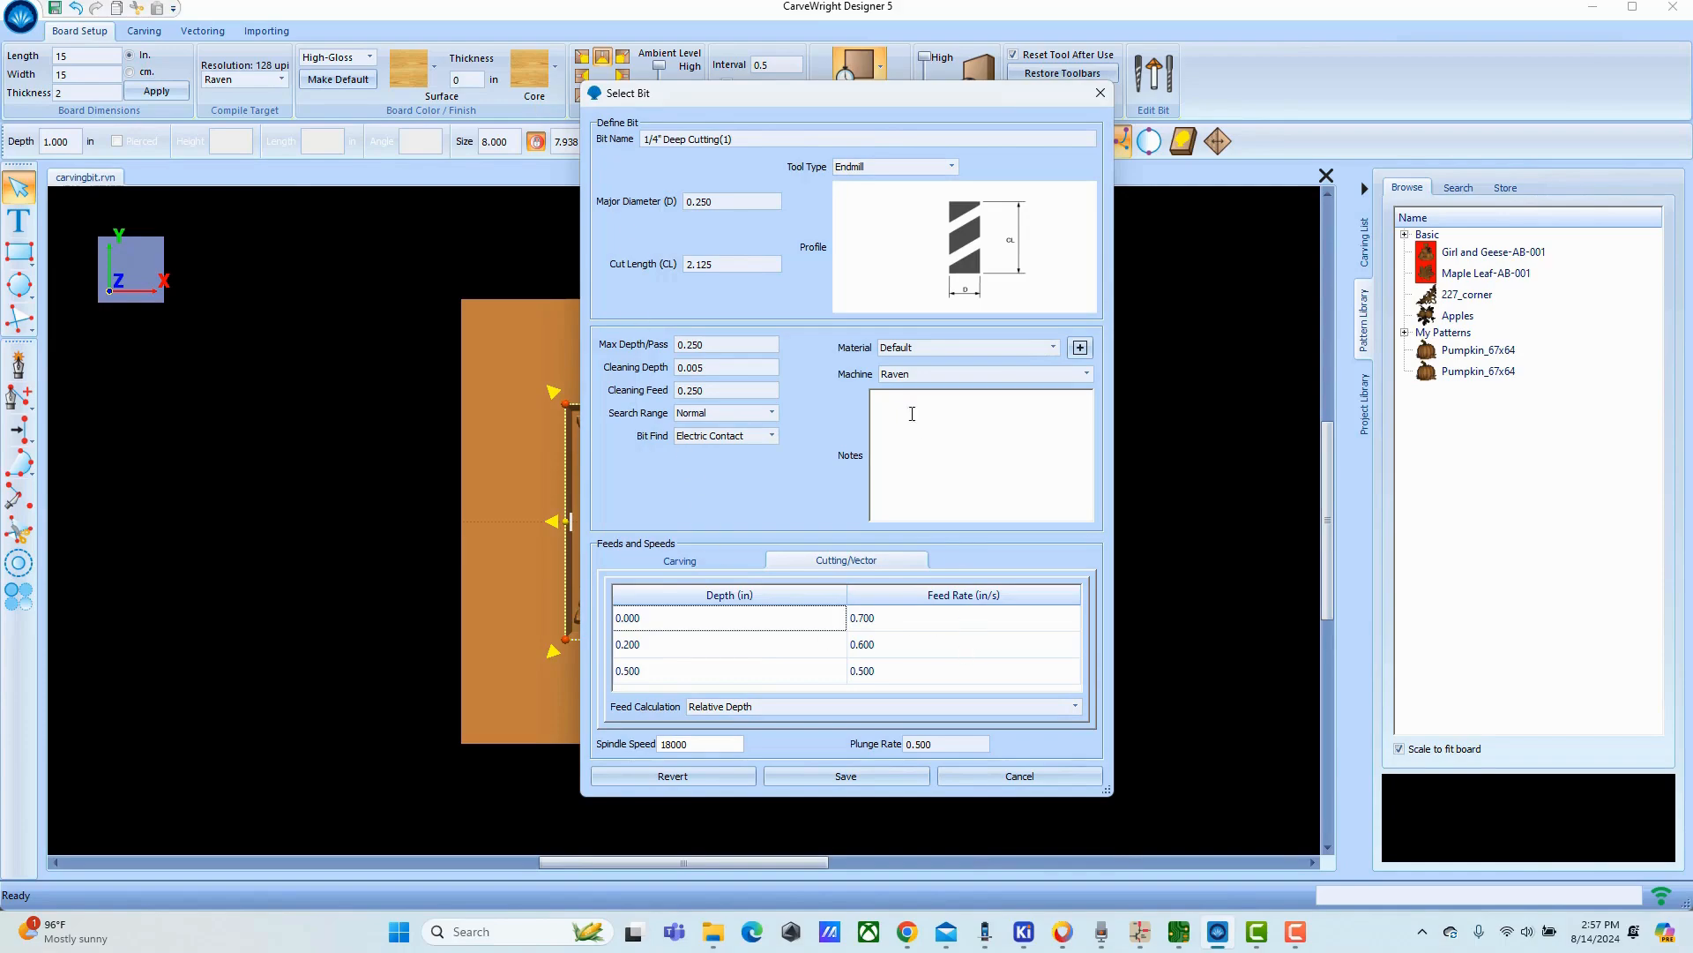
Set the new bit's tool type to Radiused Endmill and name it 1/4" R.03.
left_click_drag(746, 142, 665, 139)
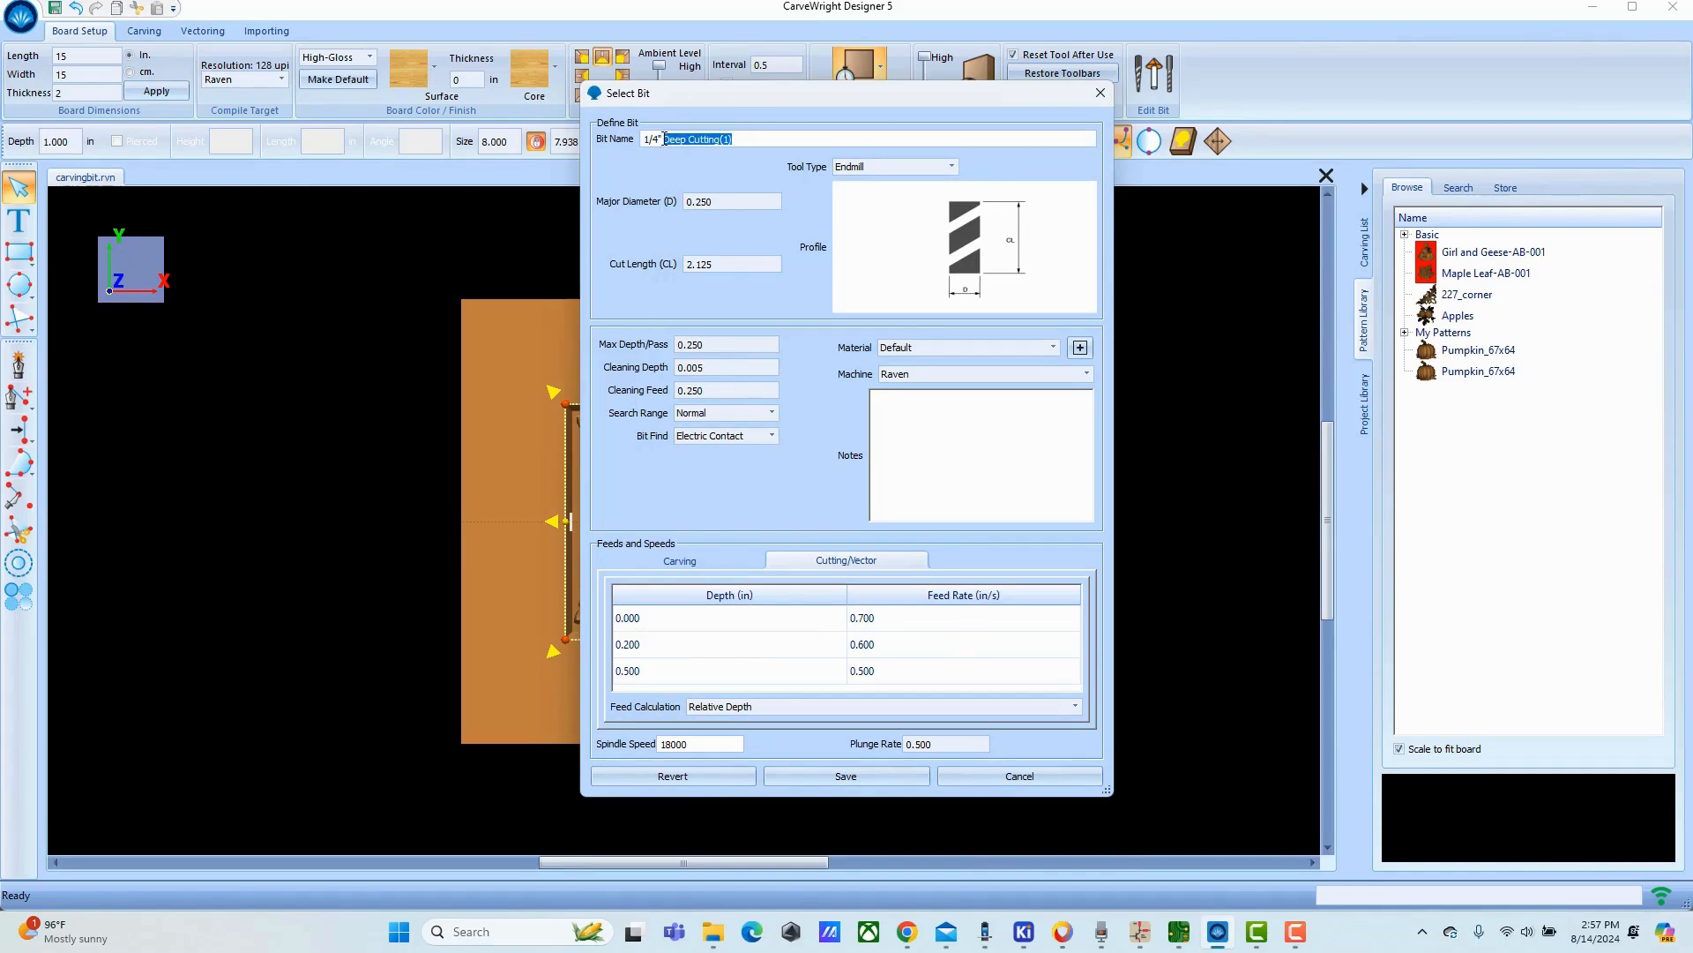
left_click(953, 166)
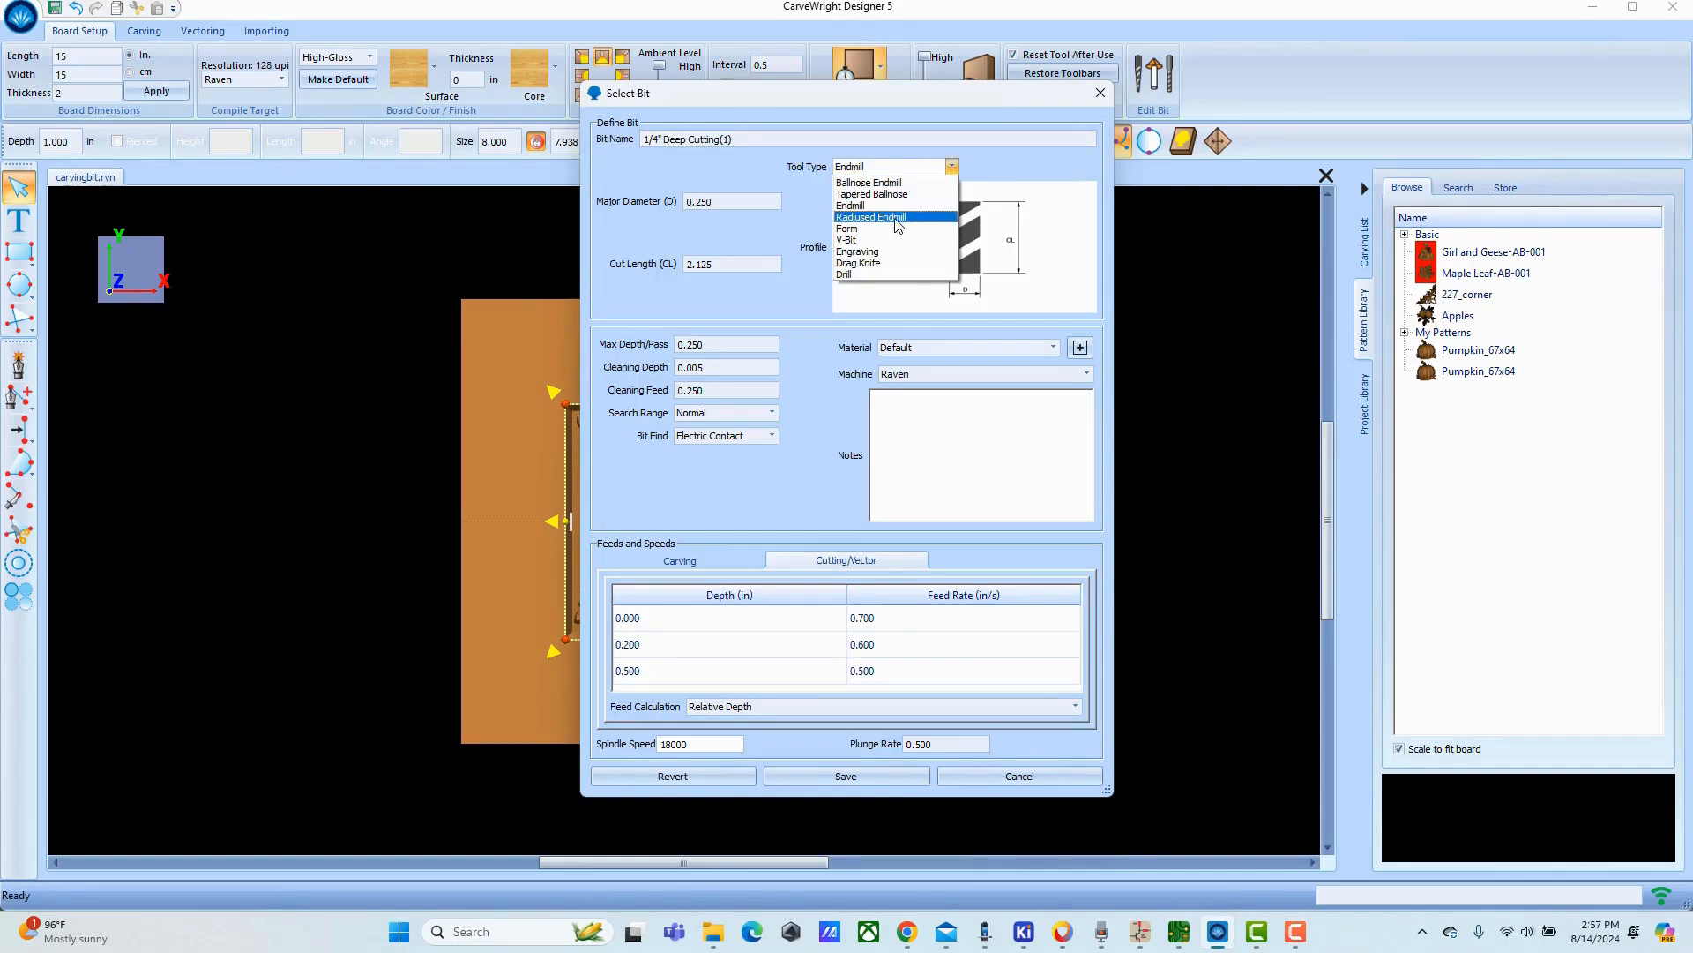
left_click(865, 217)
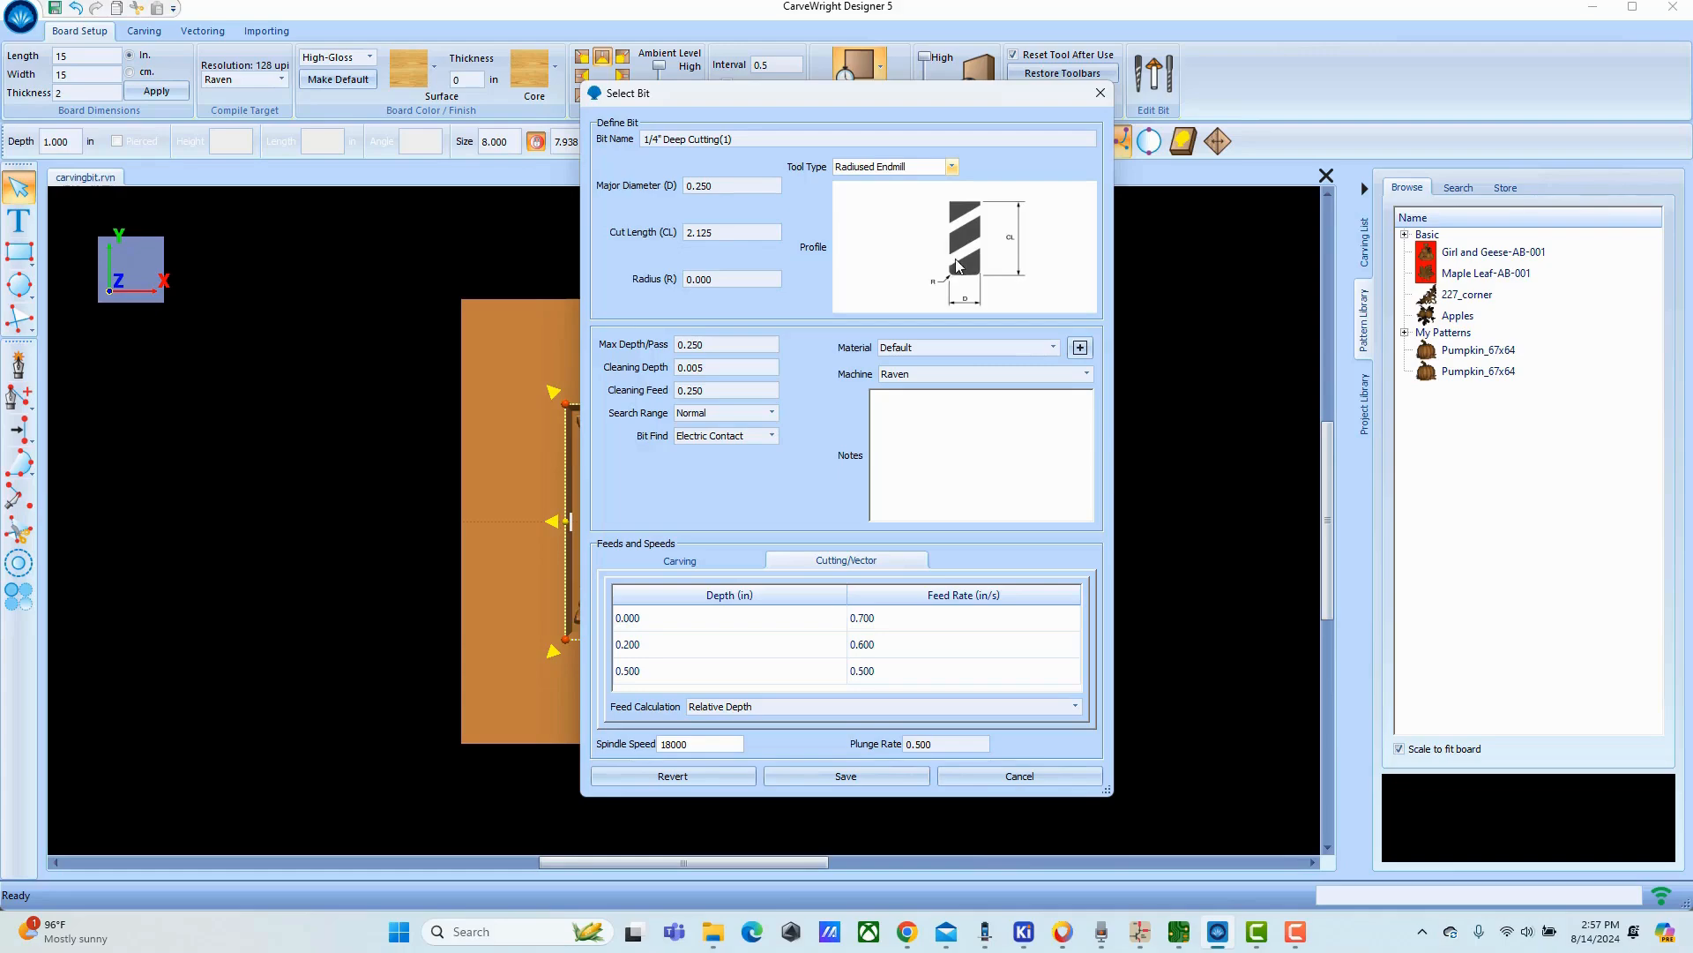
left_click_drag(745, 140, 668, 138)
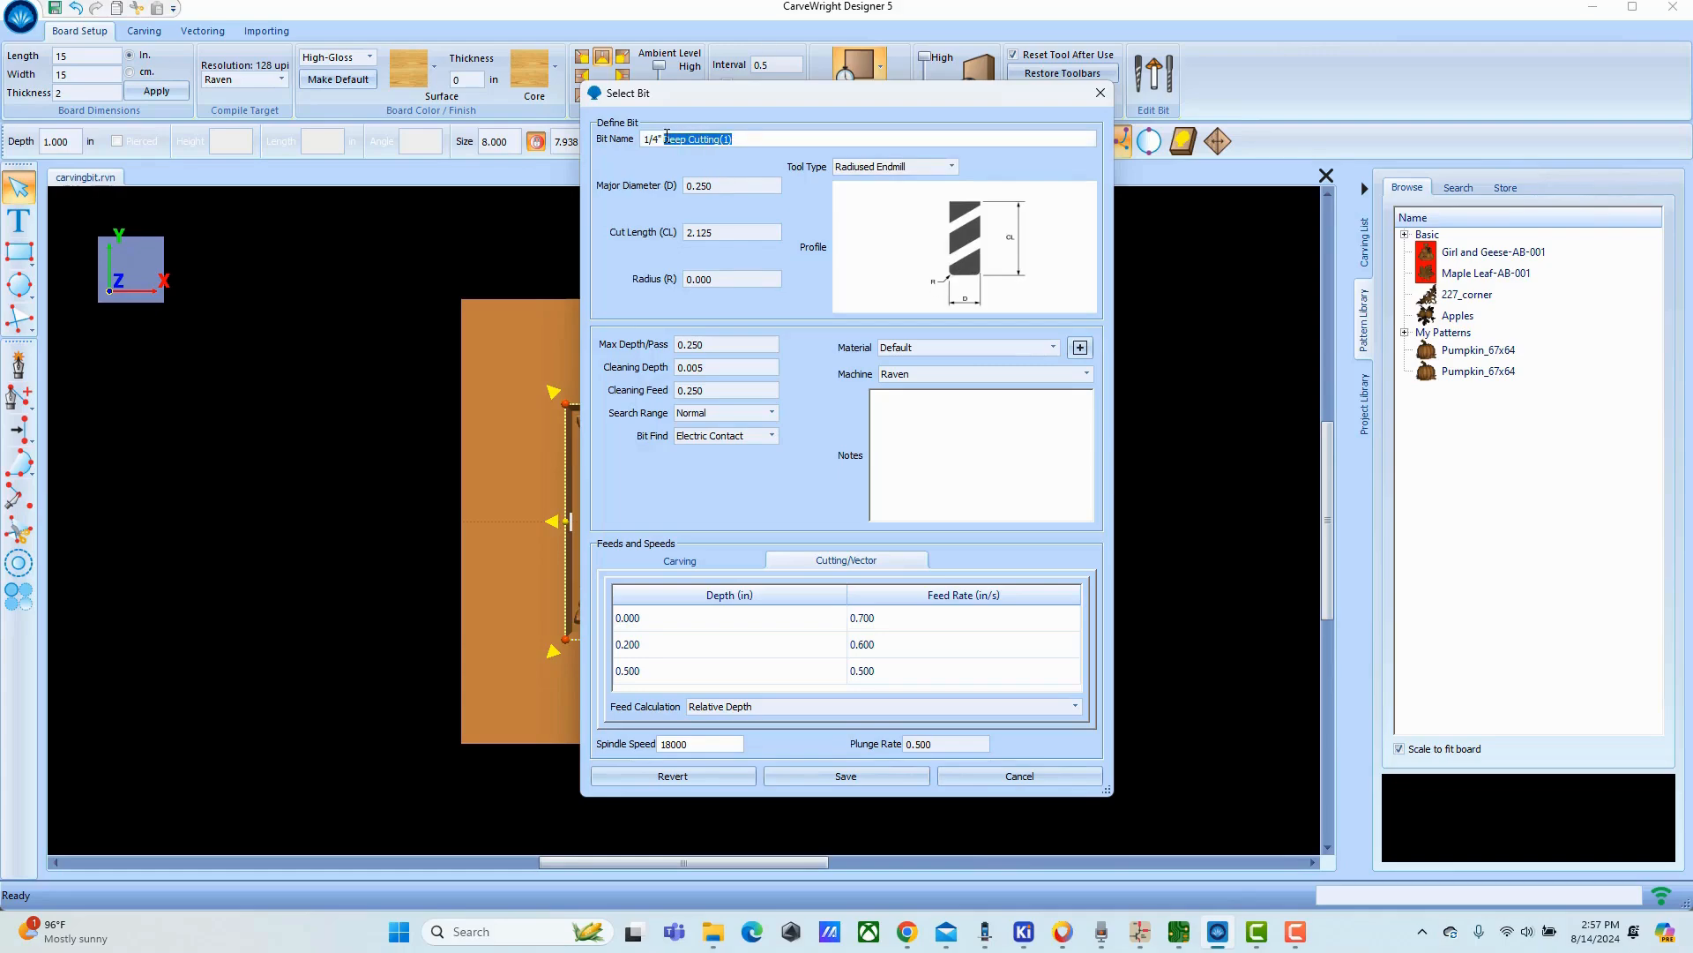
type("R")
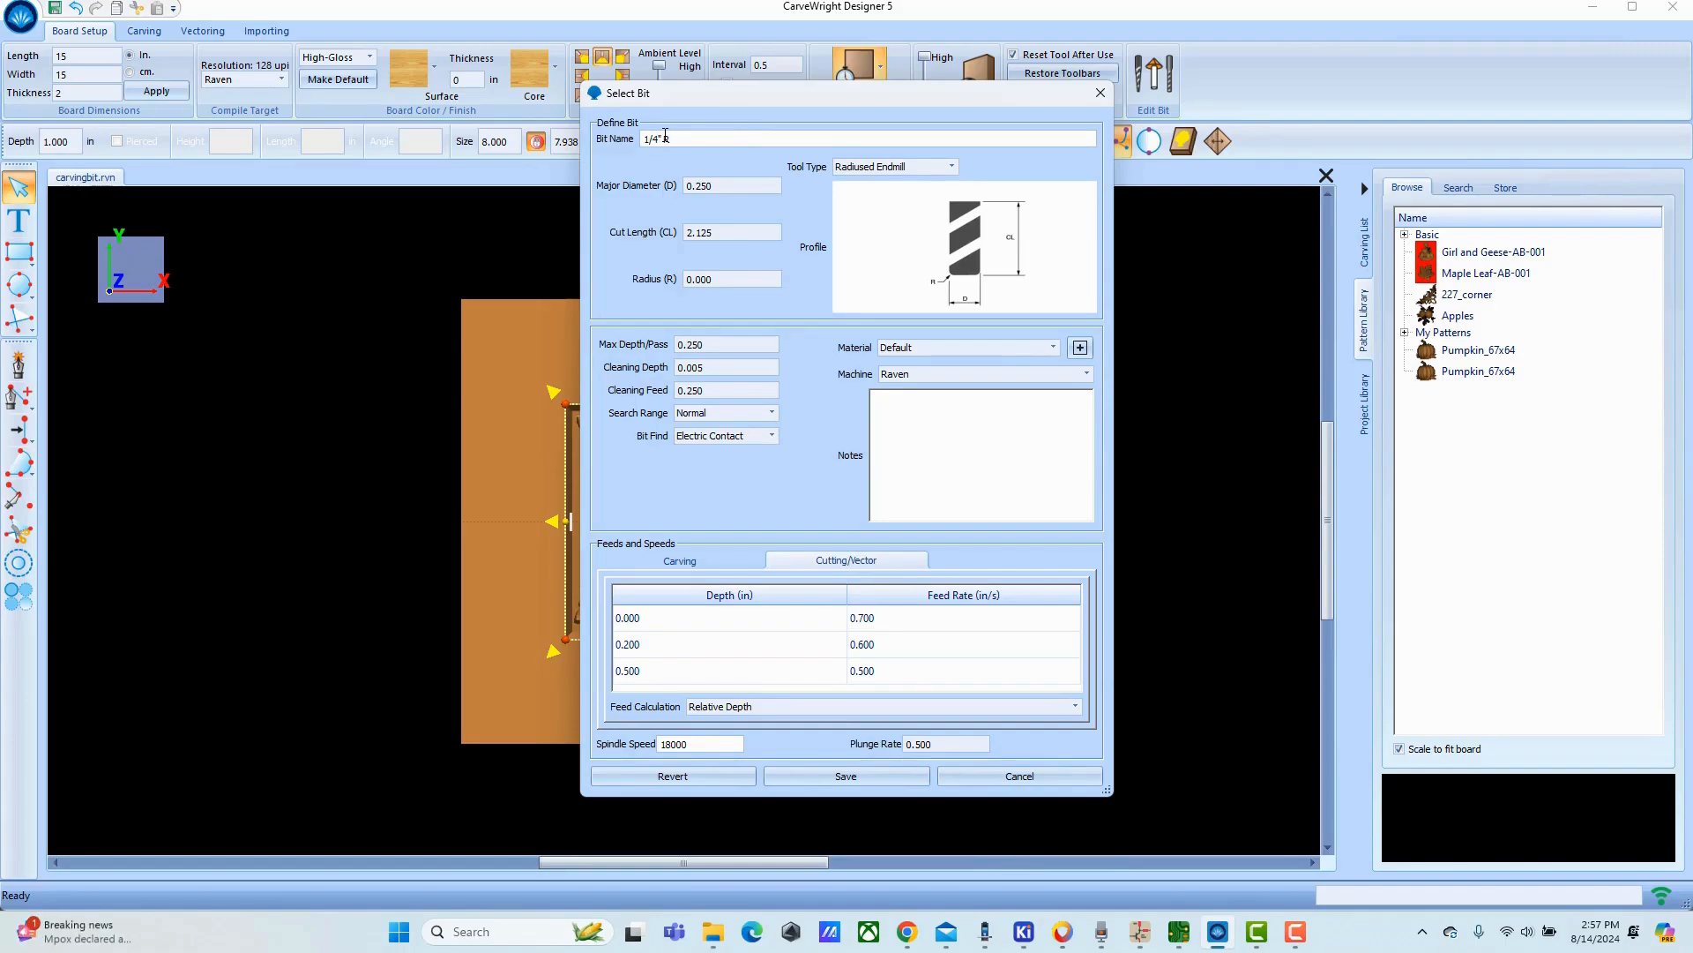
type(".03")
Set the bit's radius to 0.03 and its cut length to .5.
left_click(708, 279)
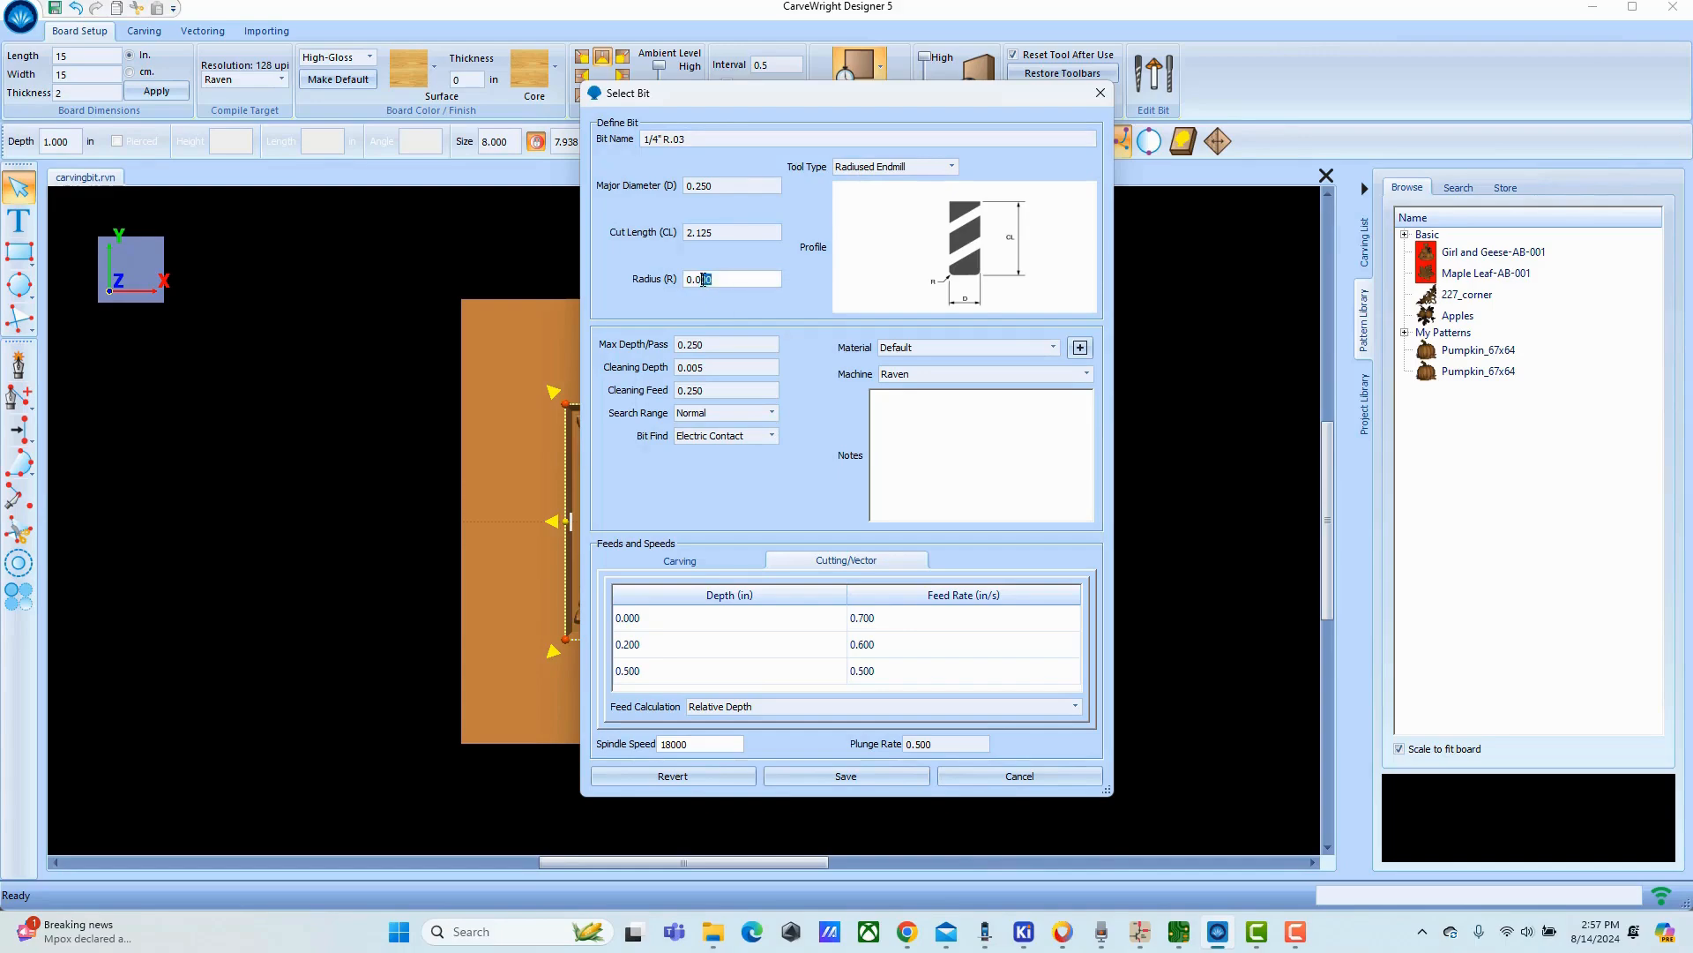
type("3")
key("shift+Tab")
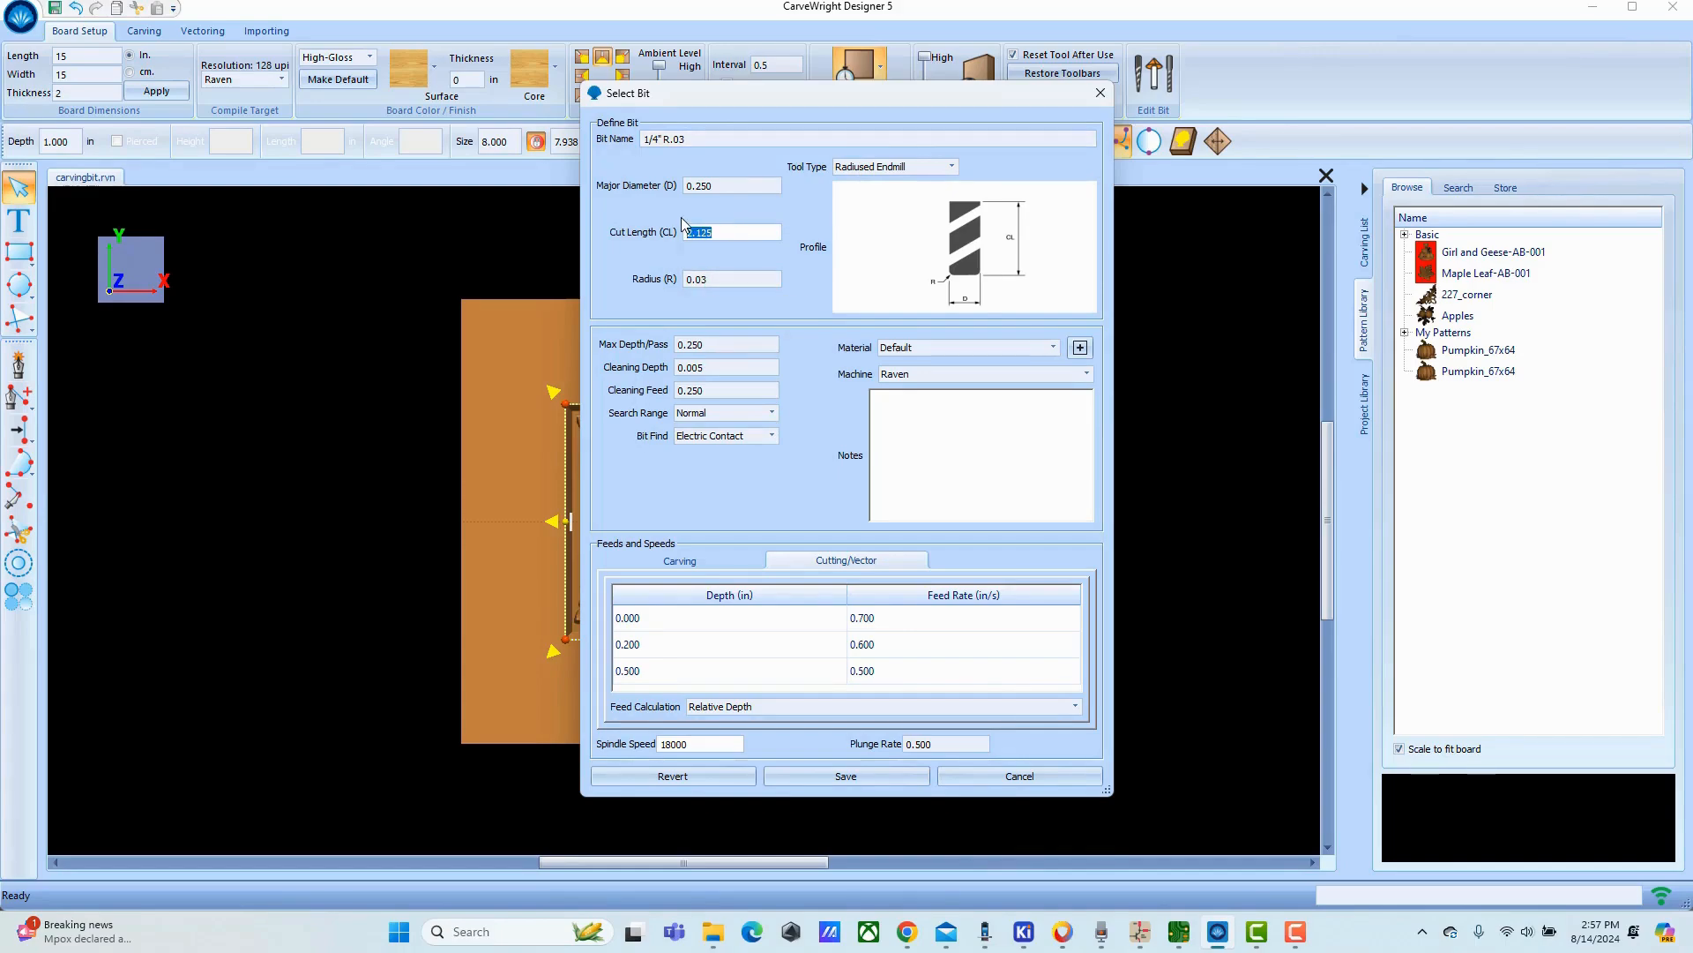
type(".5")
Set the bit's cleaning feed to 0.7 and its search range to Expanded.
mouse_move(711, 344)
left_click(707, 367)
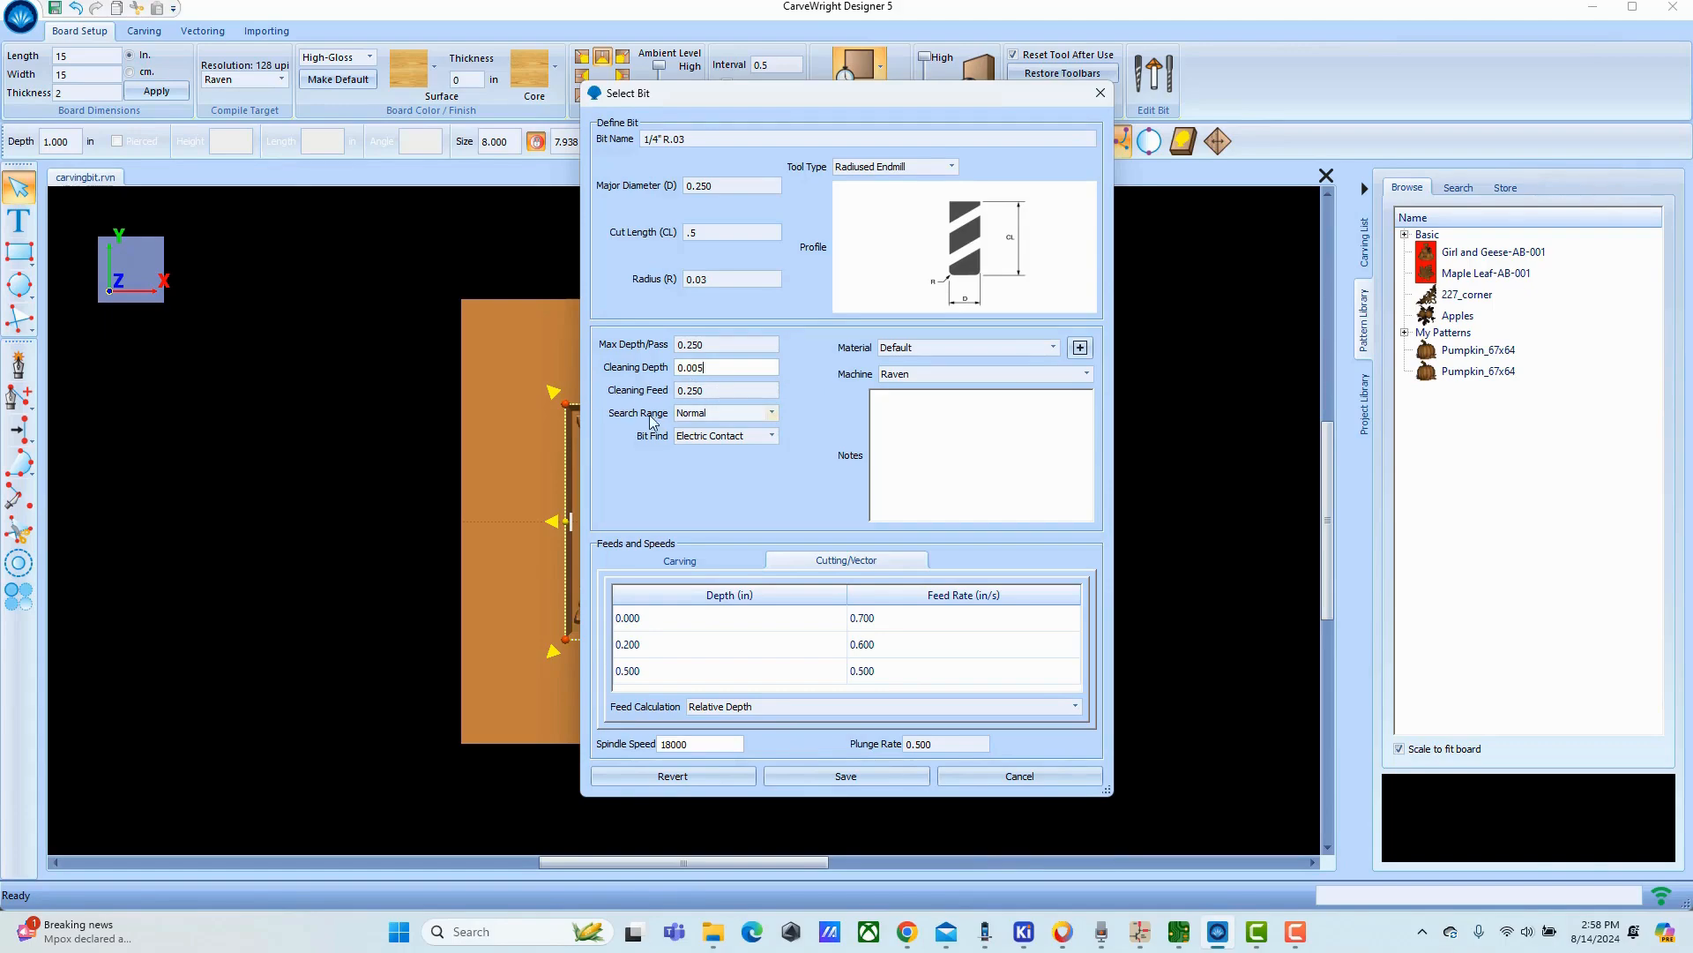
left_click(718, 389)
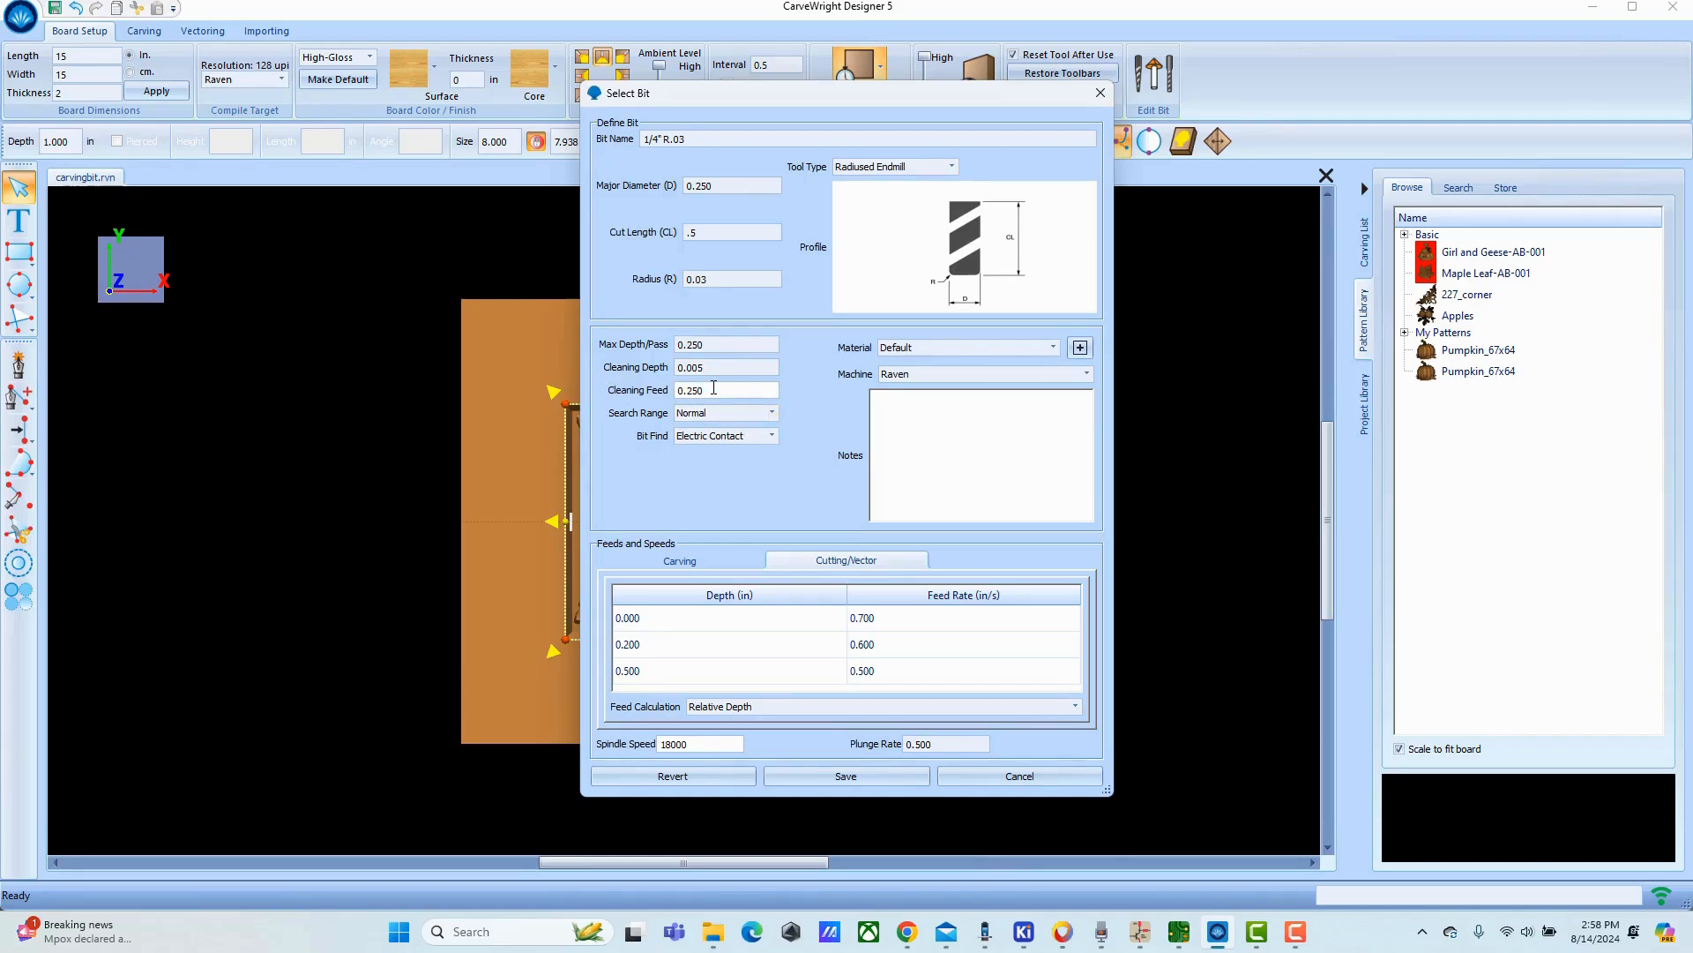
left_click_drag(694, 389, 693, 387)
type("7")
left_click(771, 414)
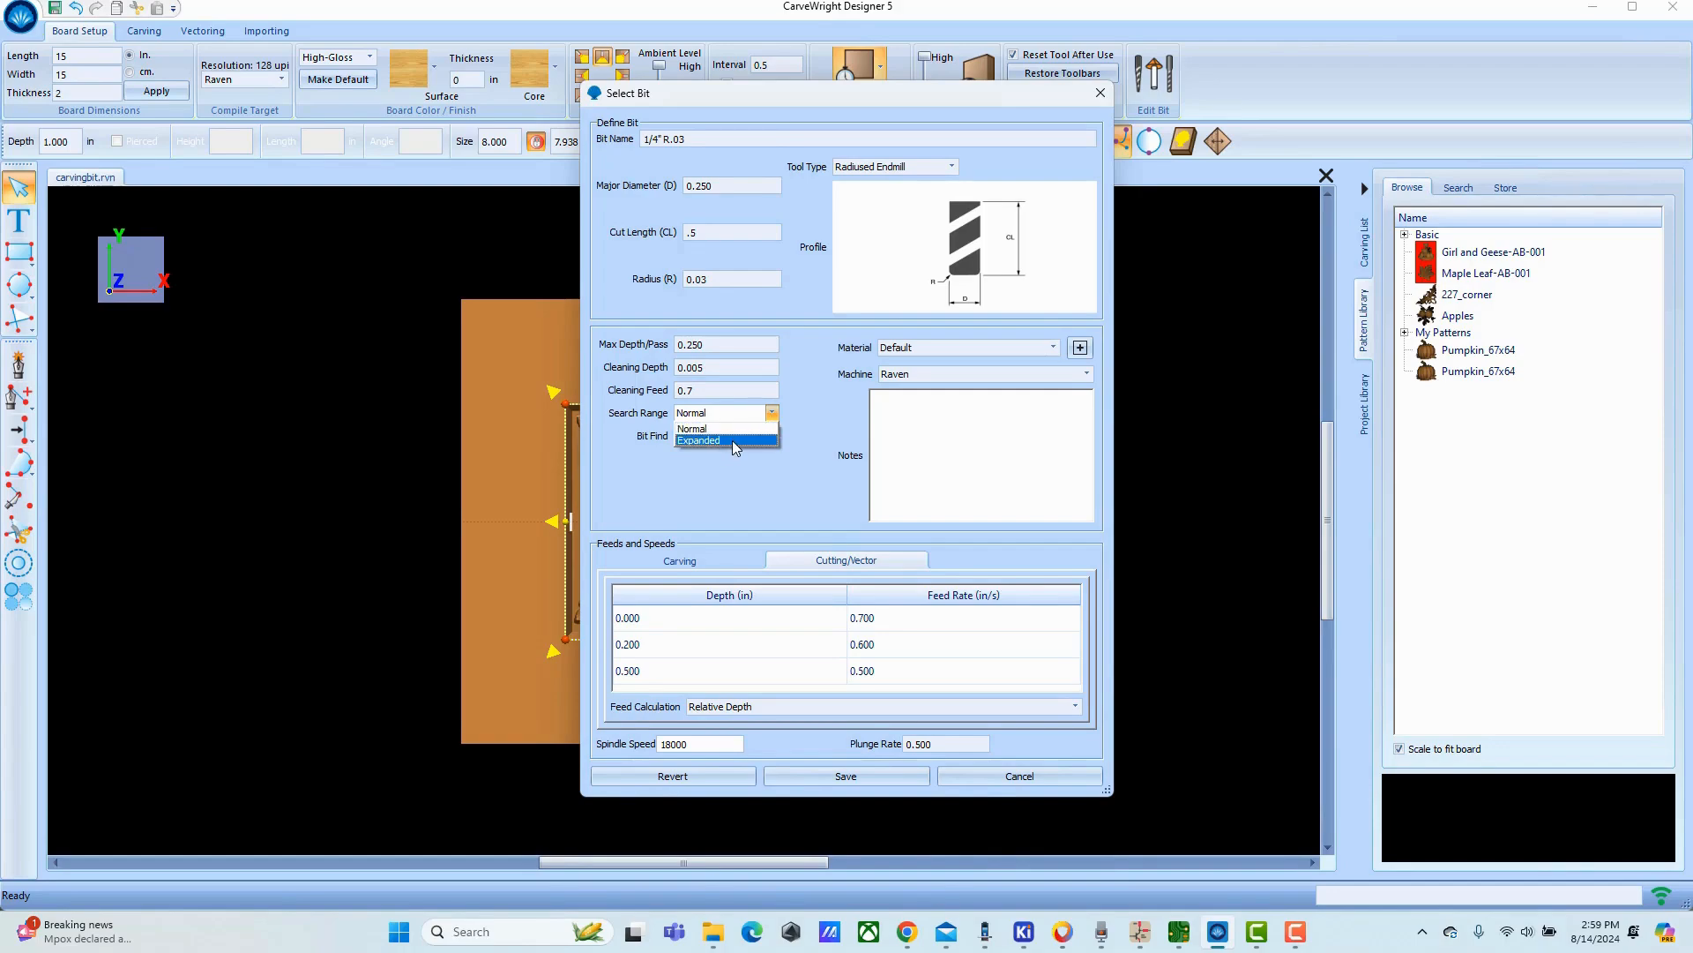
left_click(732, 441)
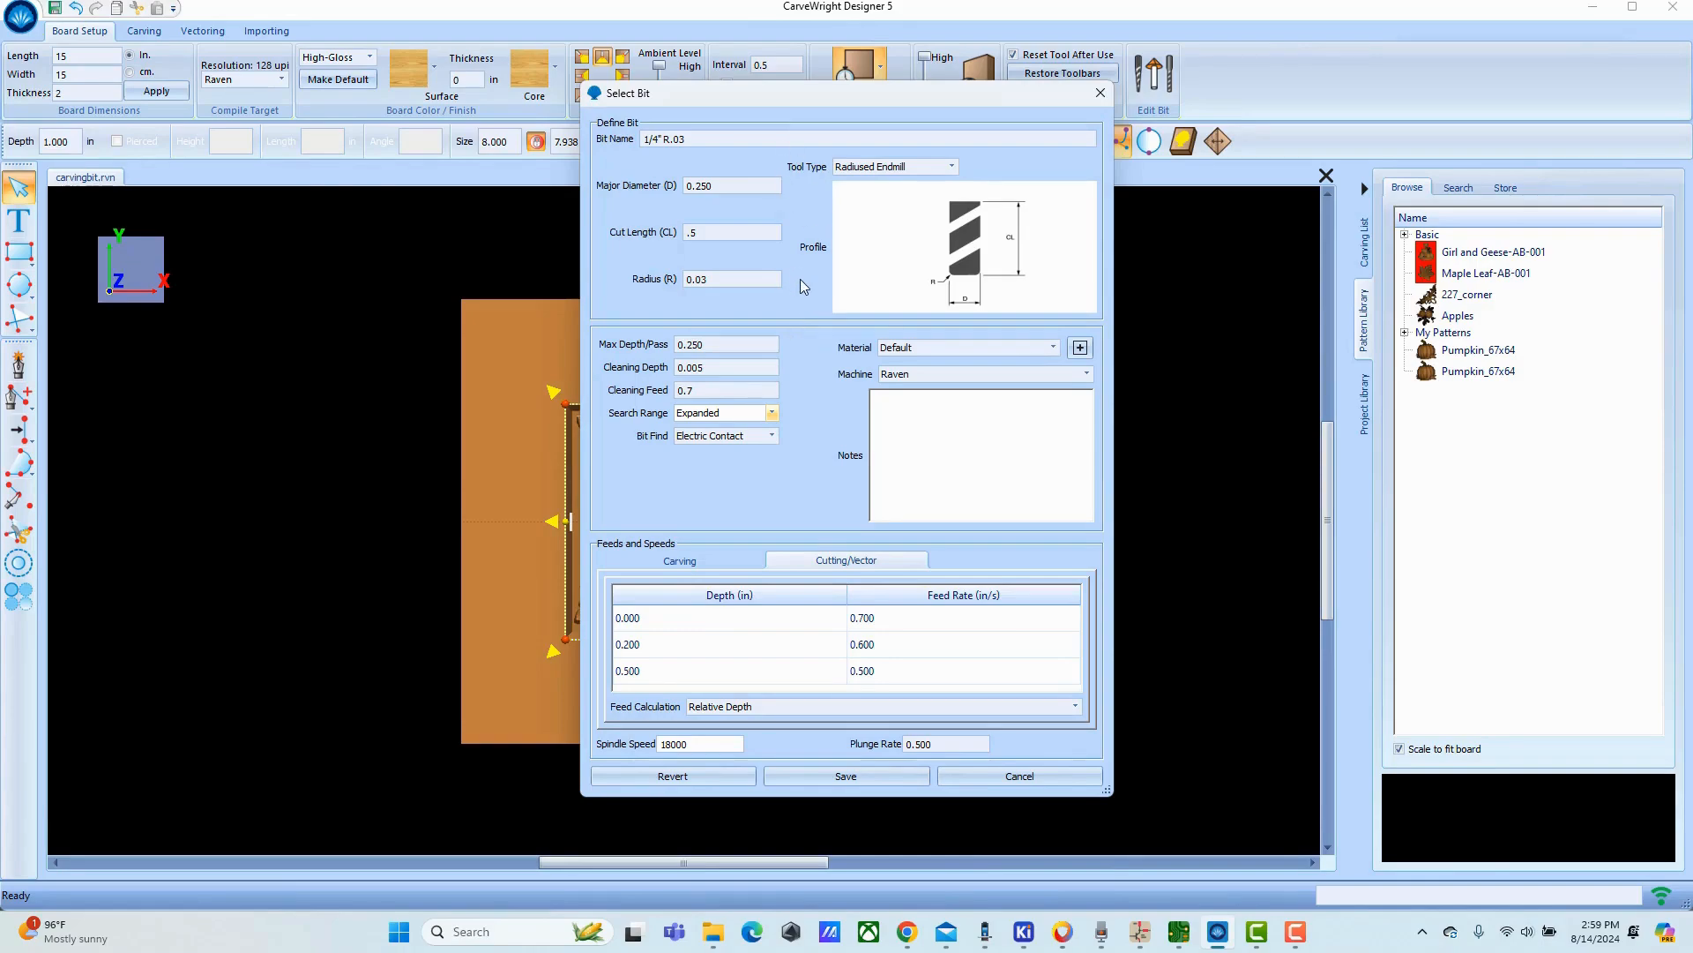
left_click(773, 437)
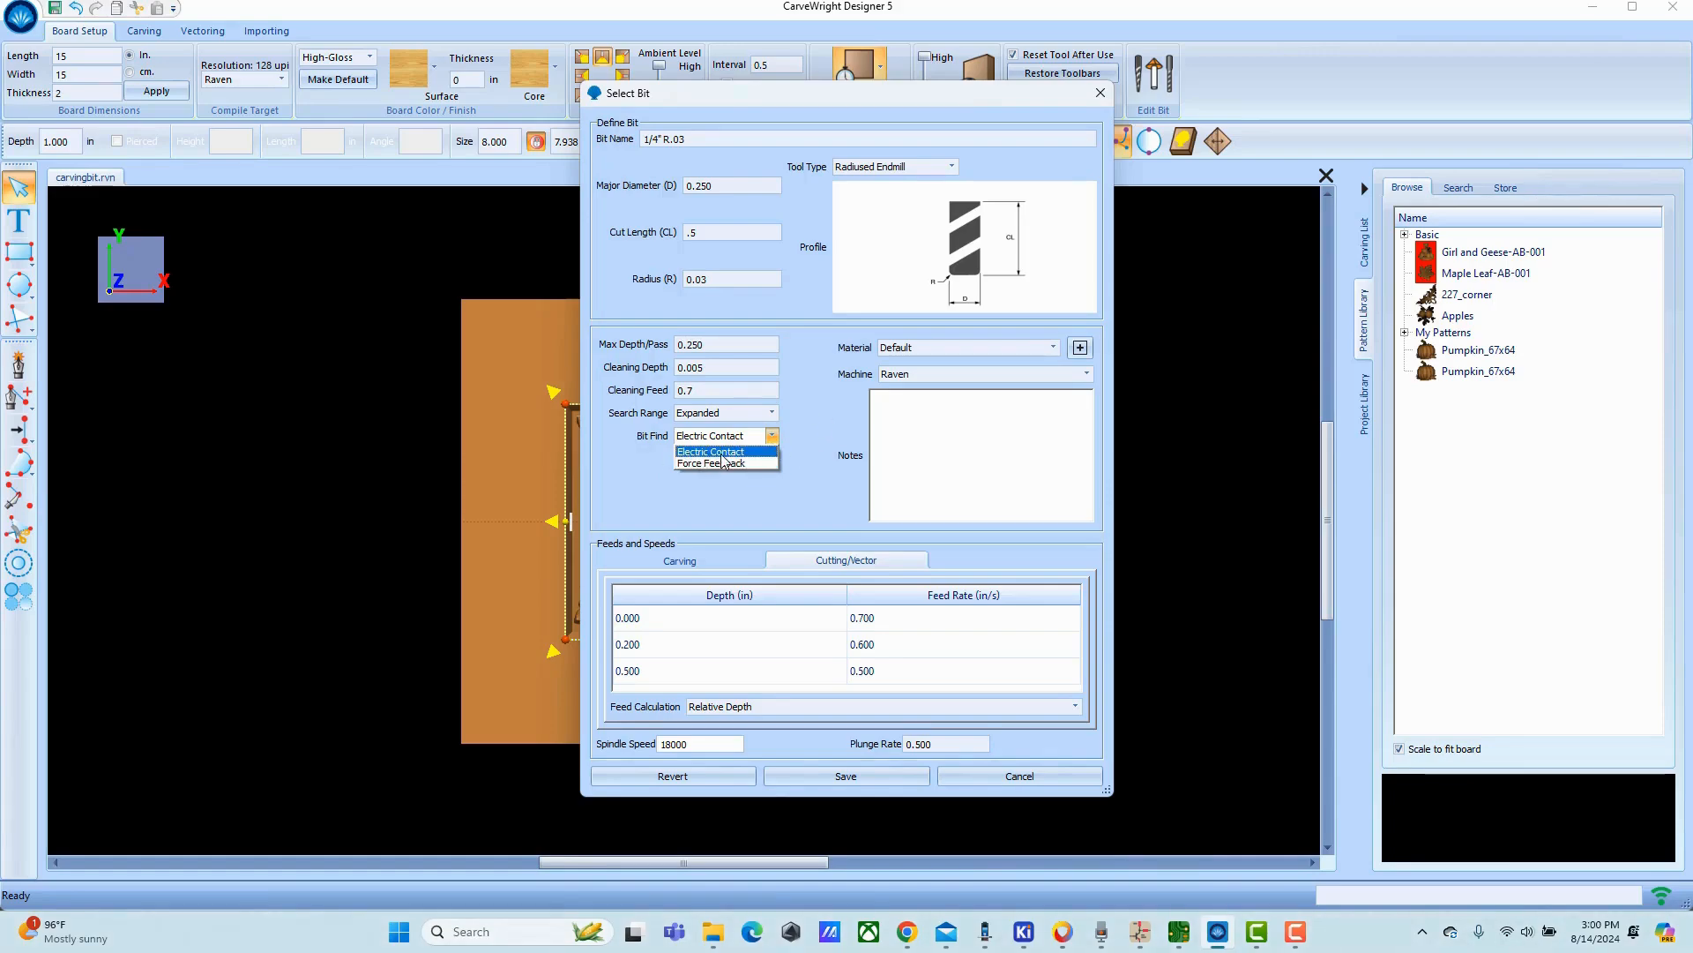
left_click(773, 436)
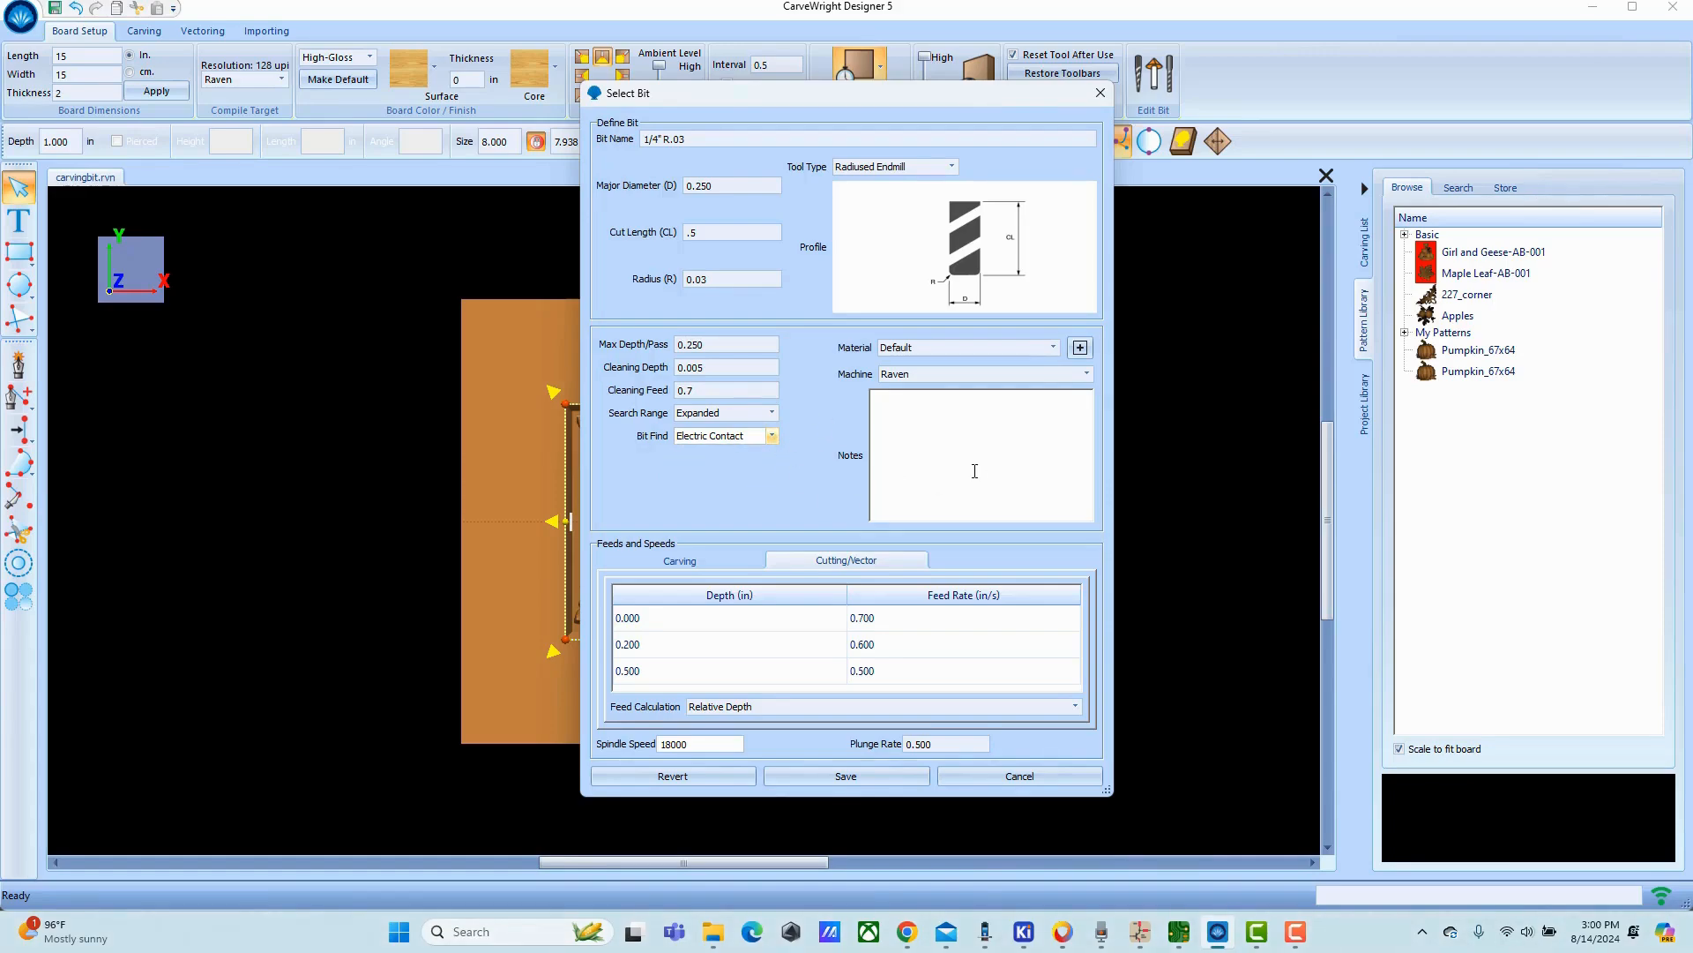
left_click(1054, 348)
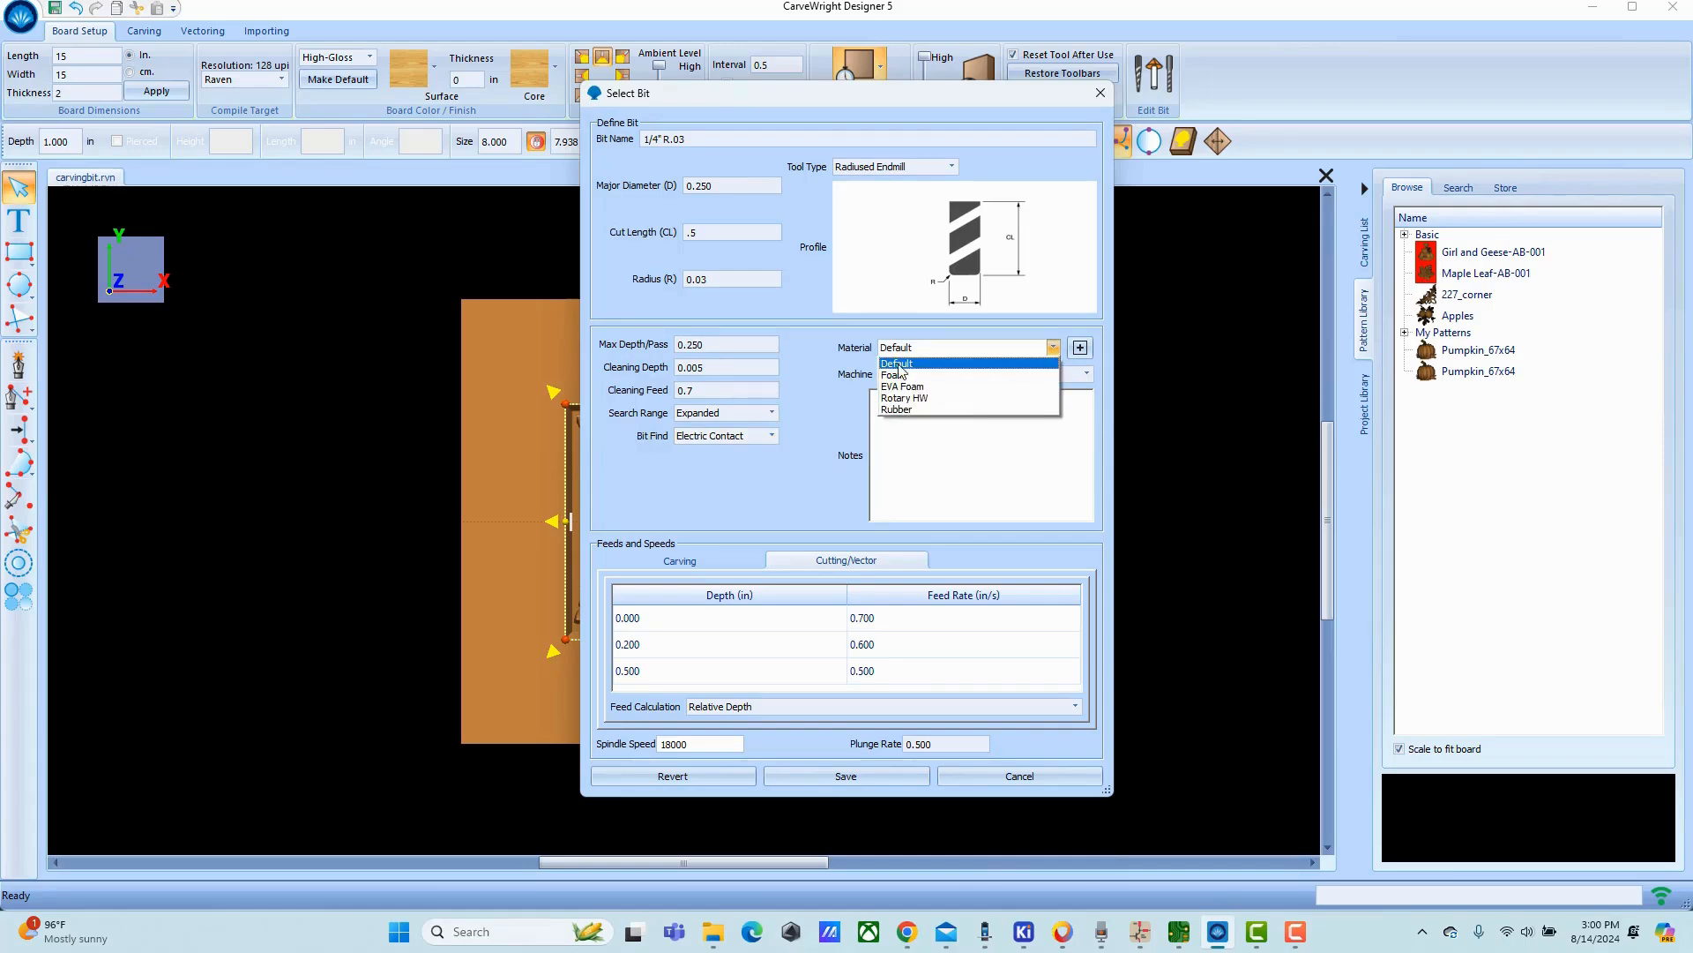
left_click(1055, 351)
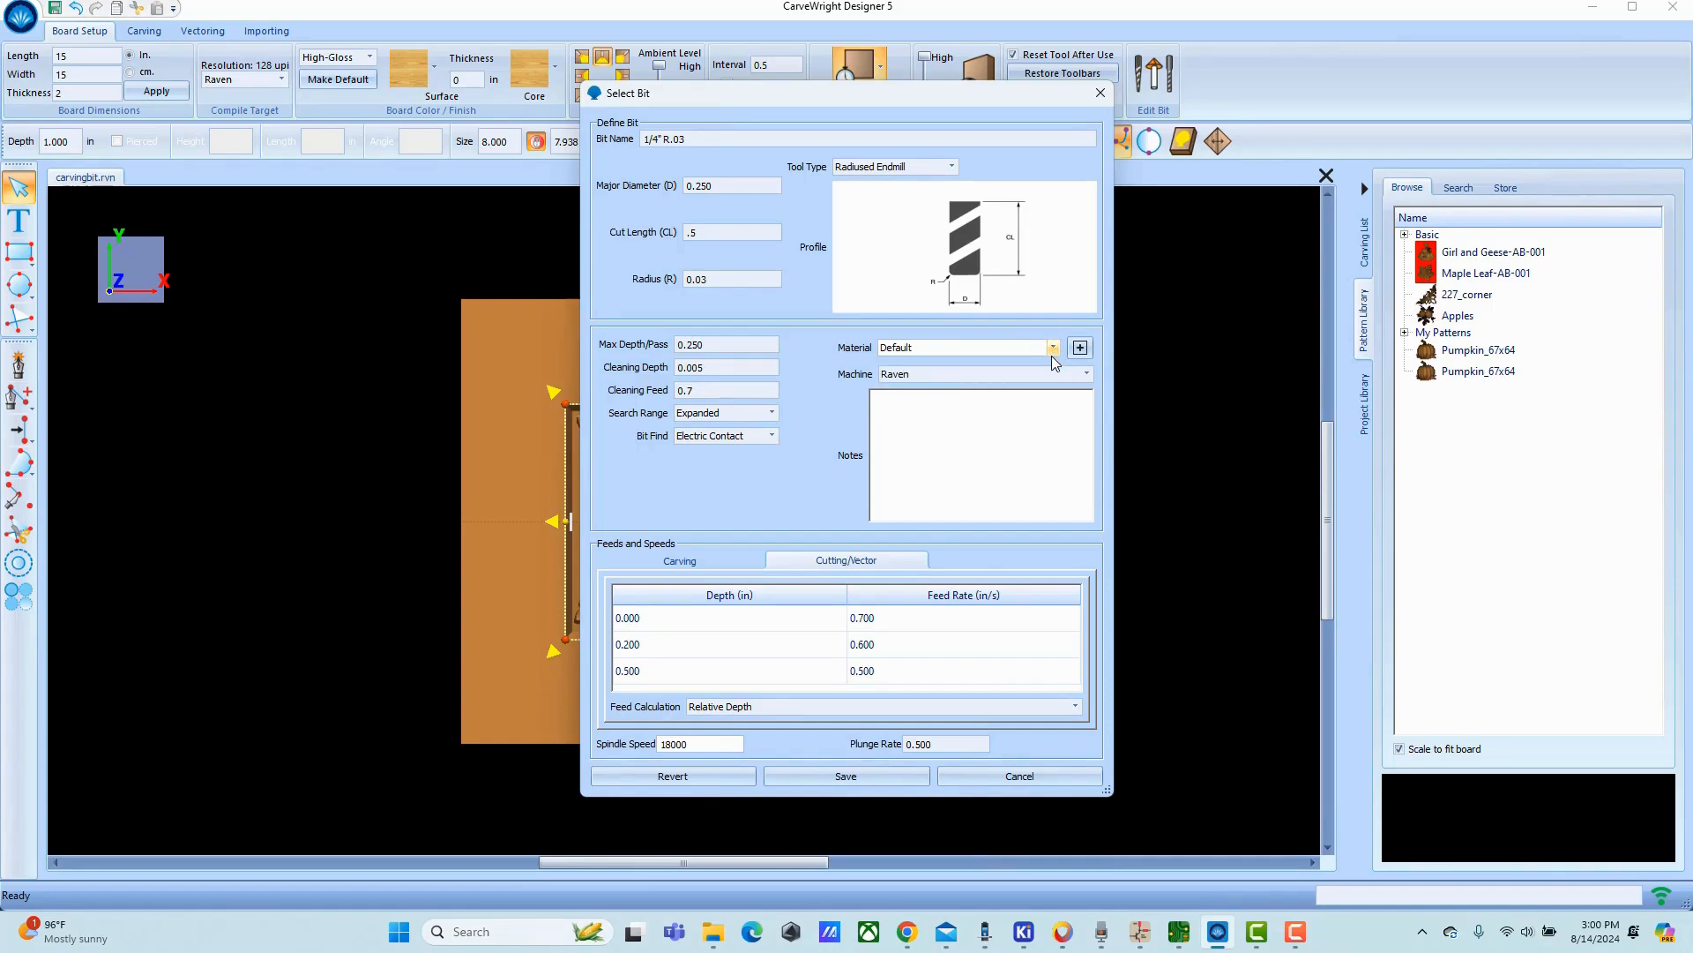
Add the note "4 flute" to the bit and set its feed calculation to Absolute Depth.
left_click(1002, 399)
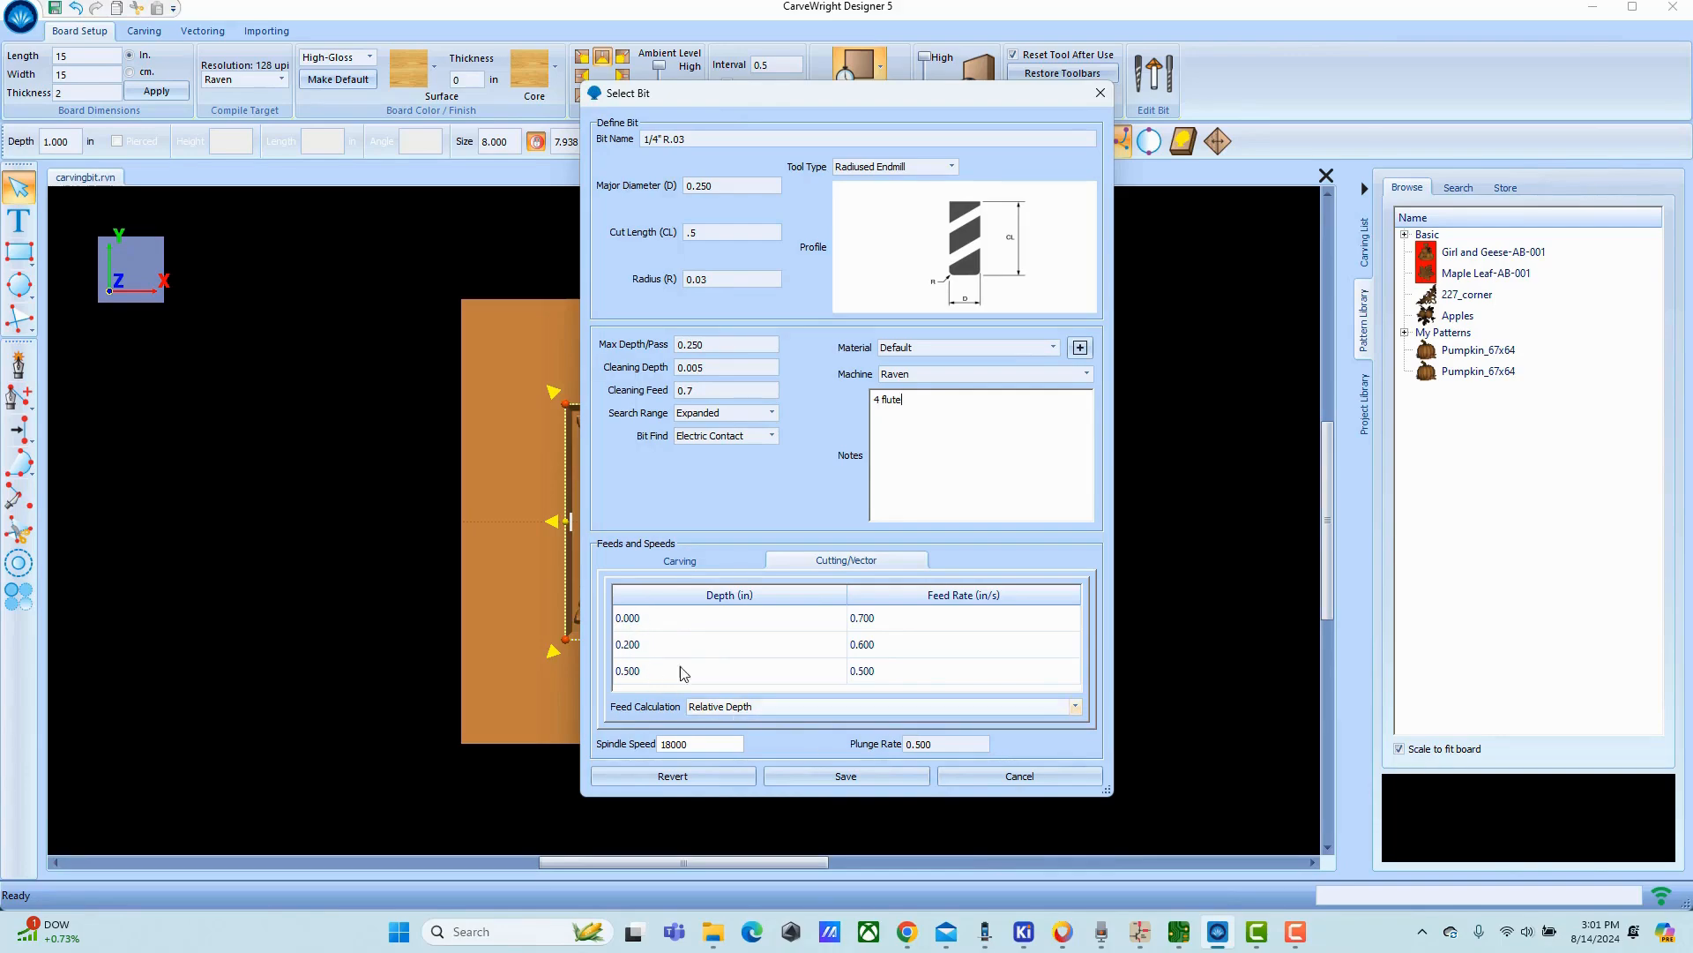
left_click(740, 706)
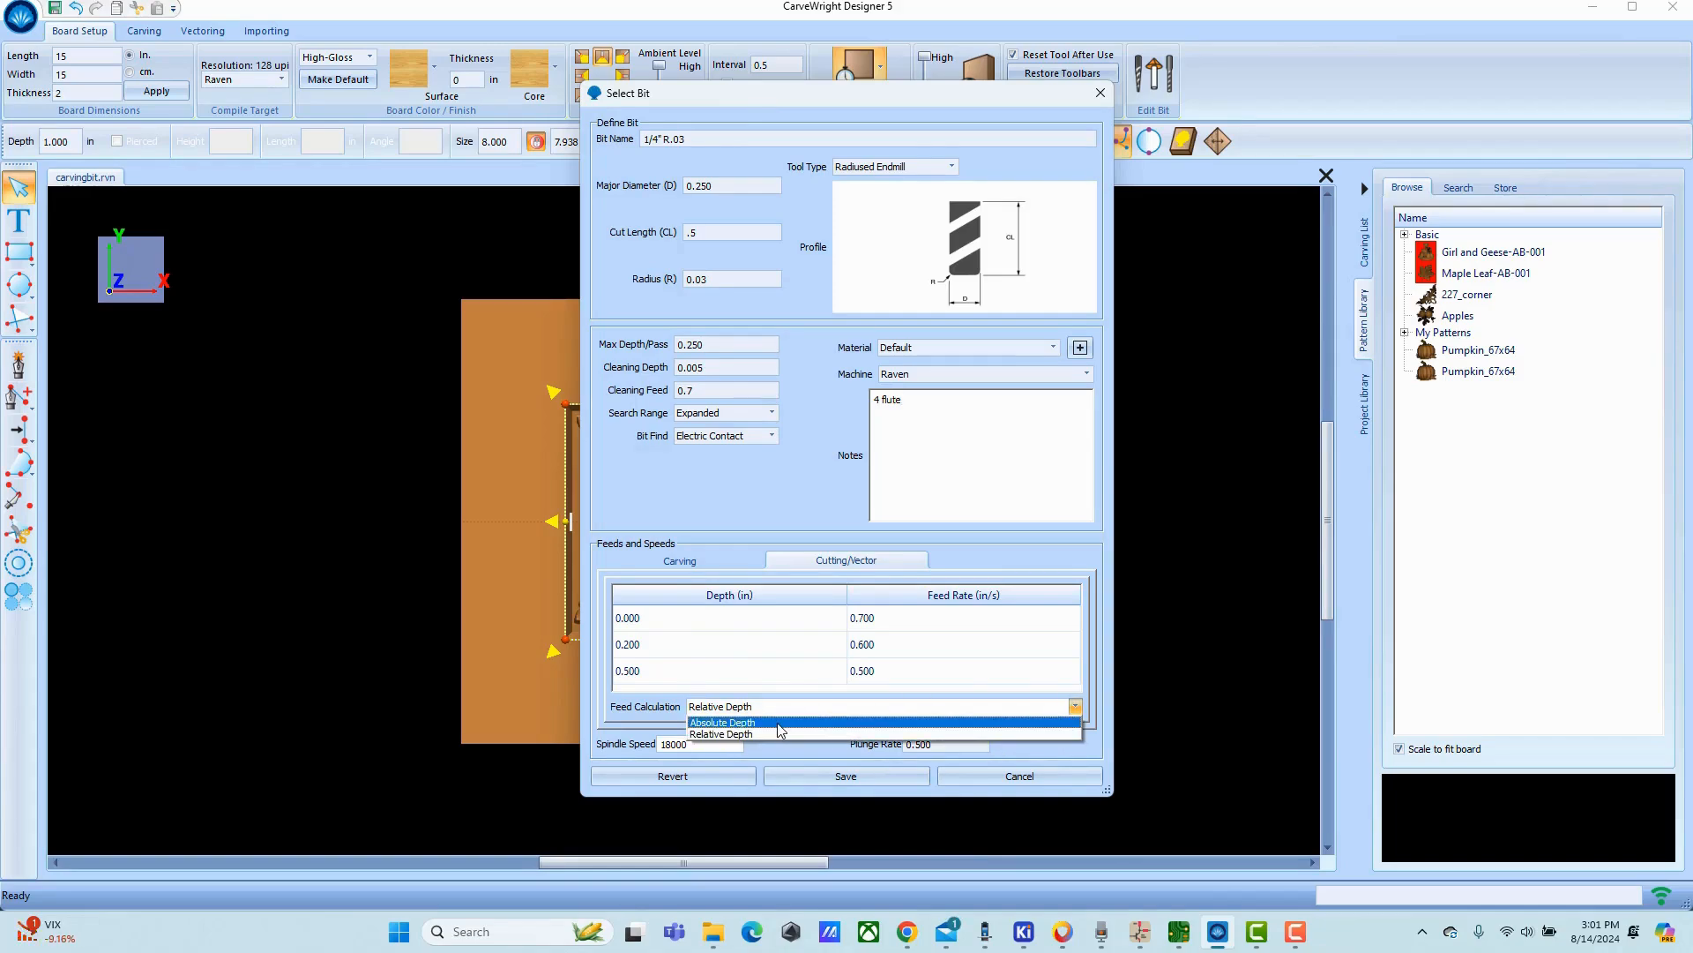
left_click(778, 723)
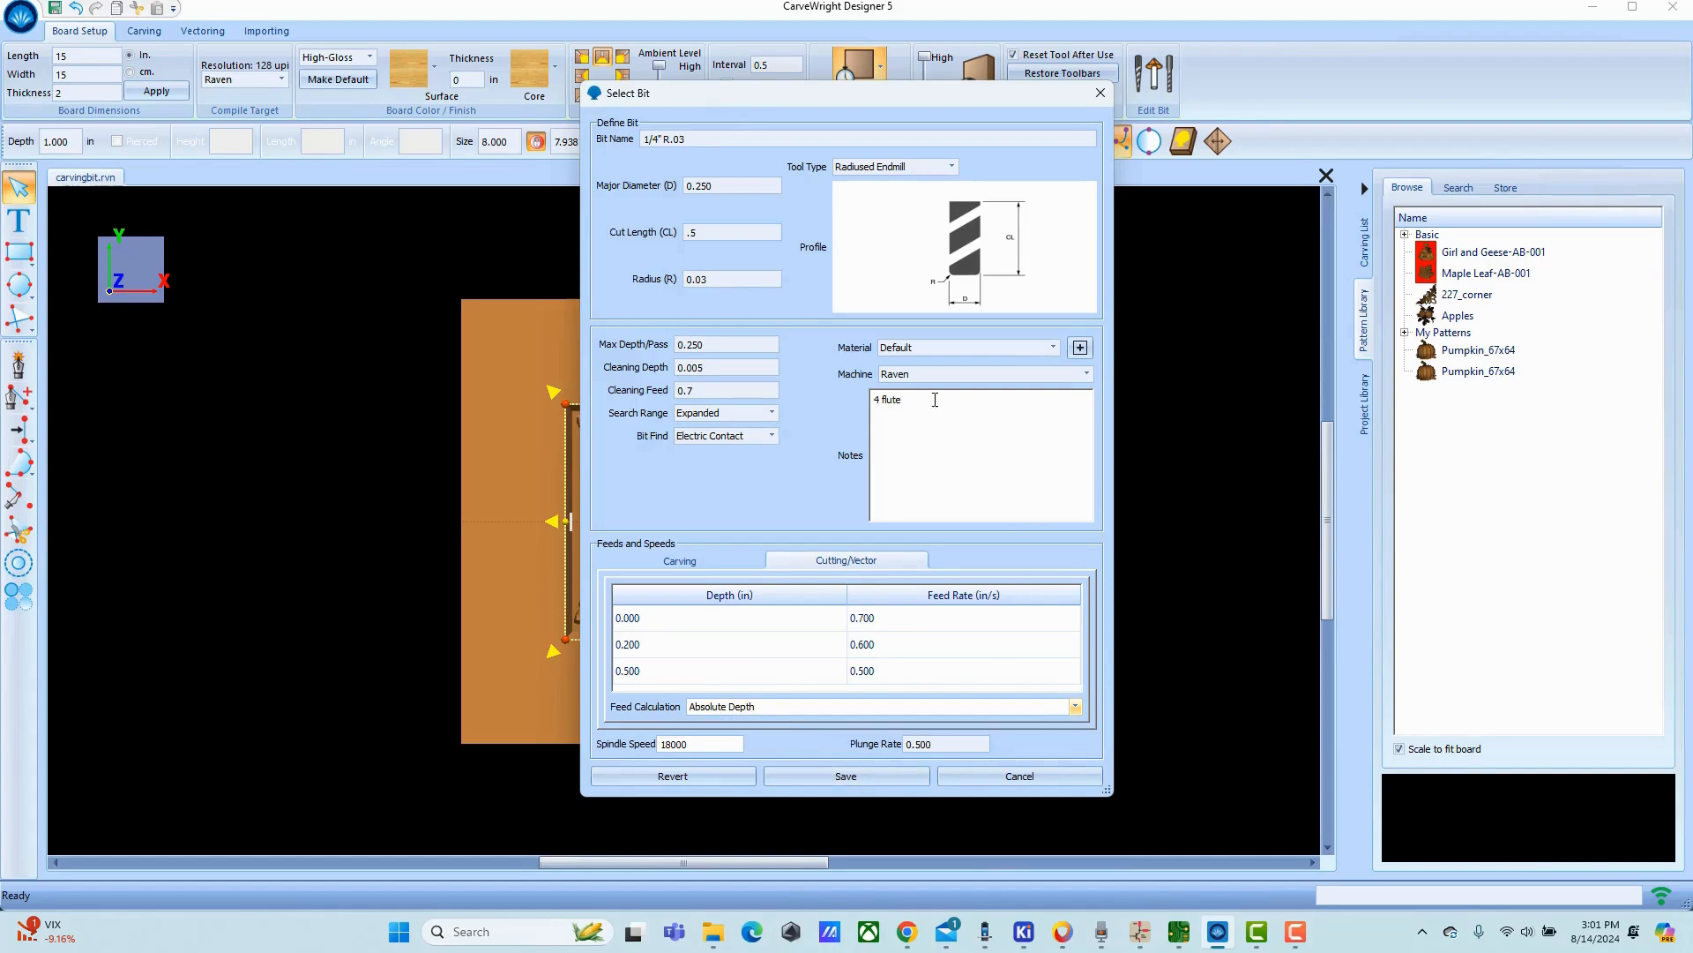
Try the Form tool type with the Classical Double profile, and return the tool type to Radiused Endmill.
left_click(949, 168)
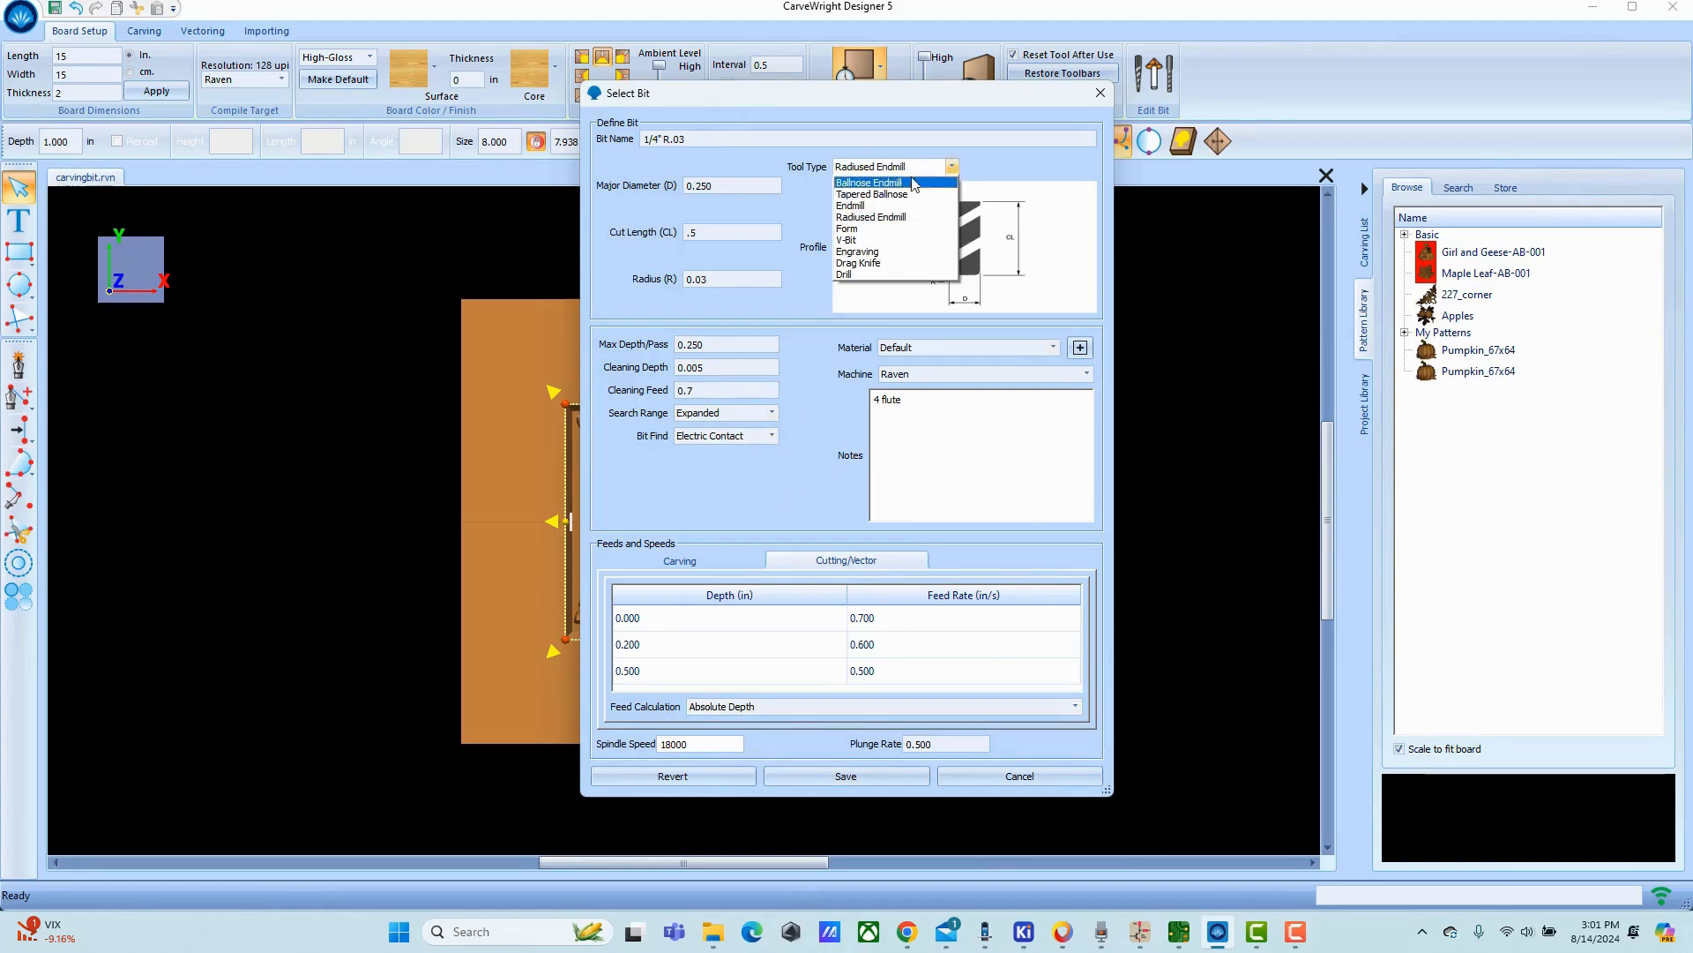
left_click(849, 228)
left_click(1090, 168)
left_click(1028, 182)
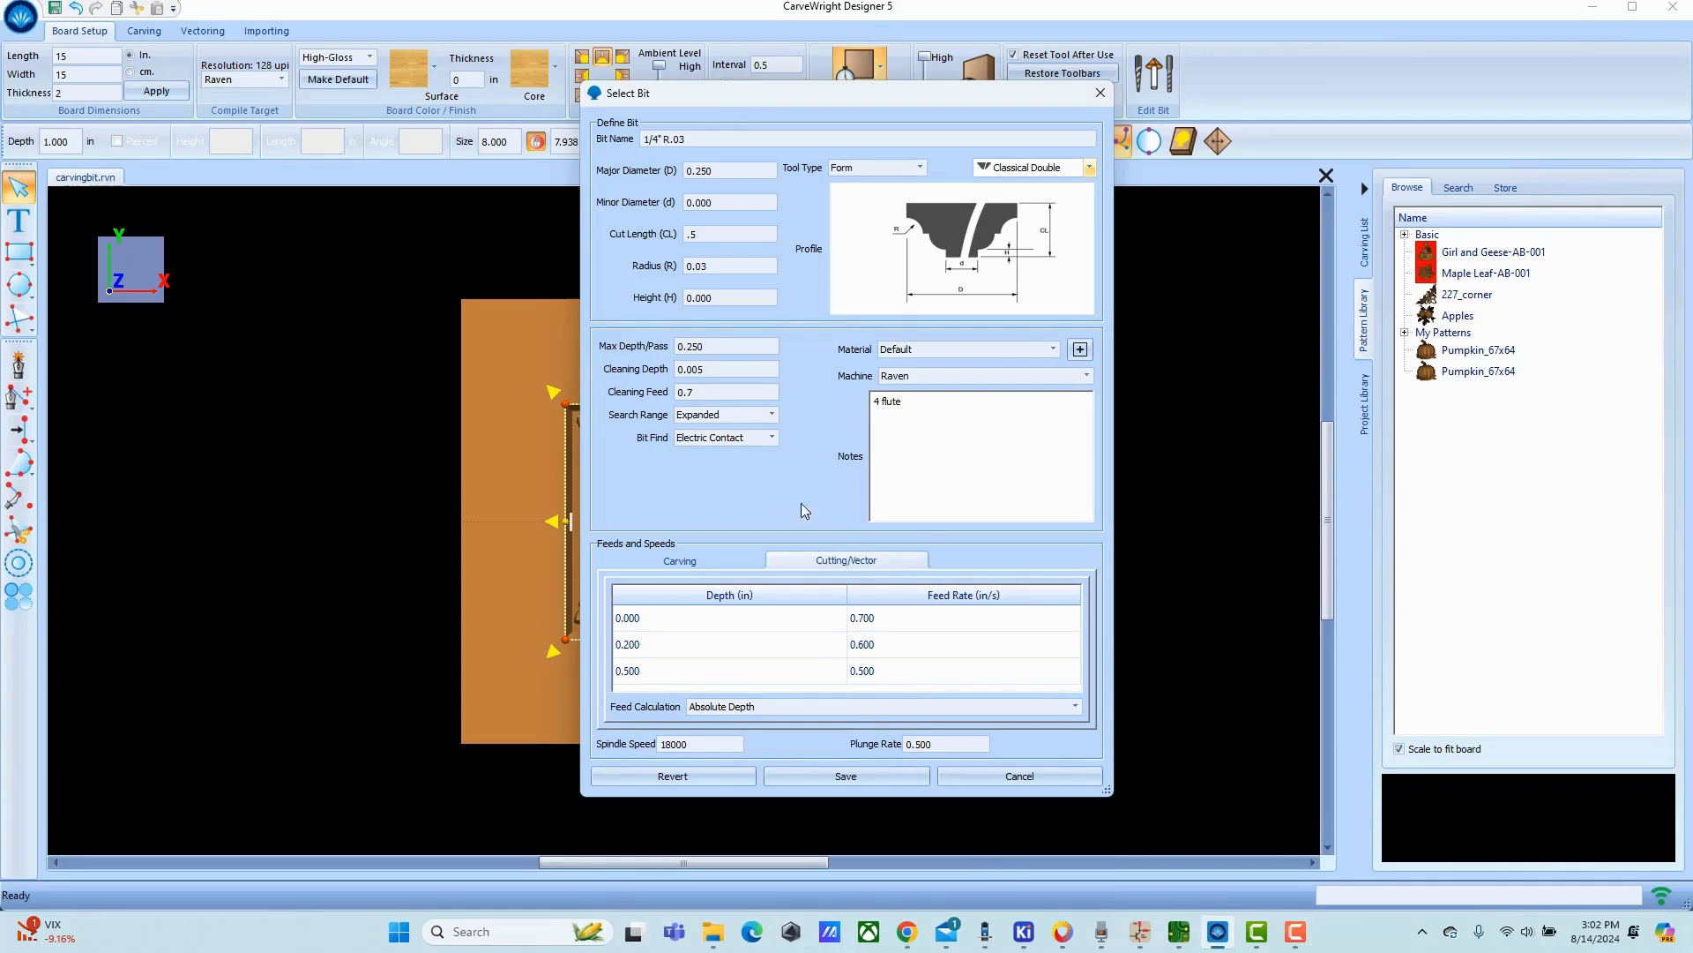
left_click(920, 167)
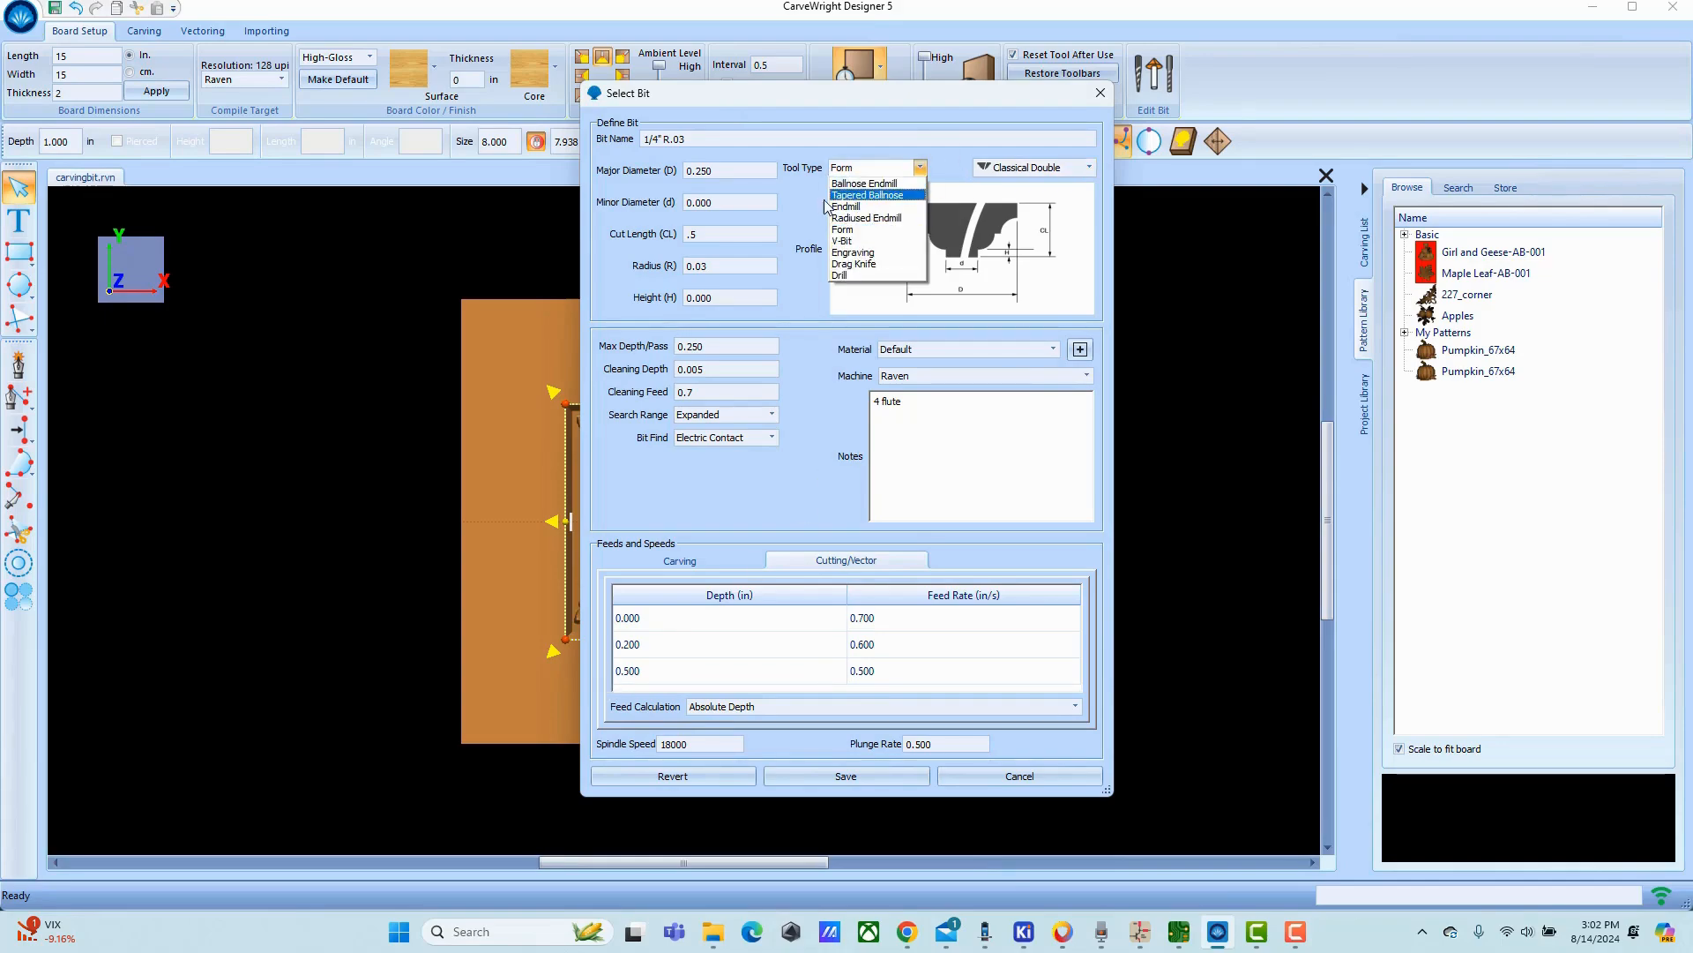
left_click(866, 218)
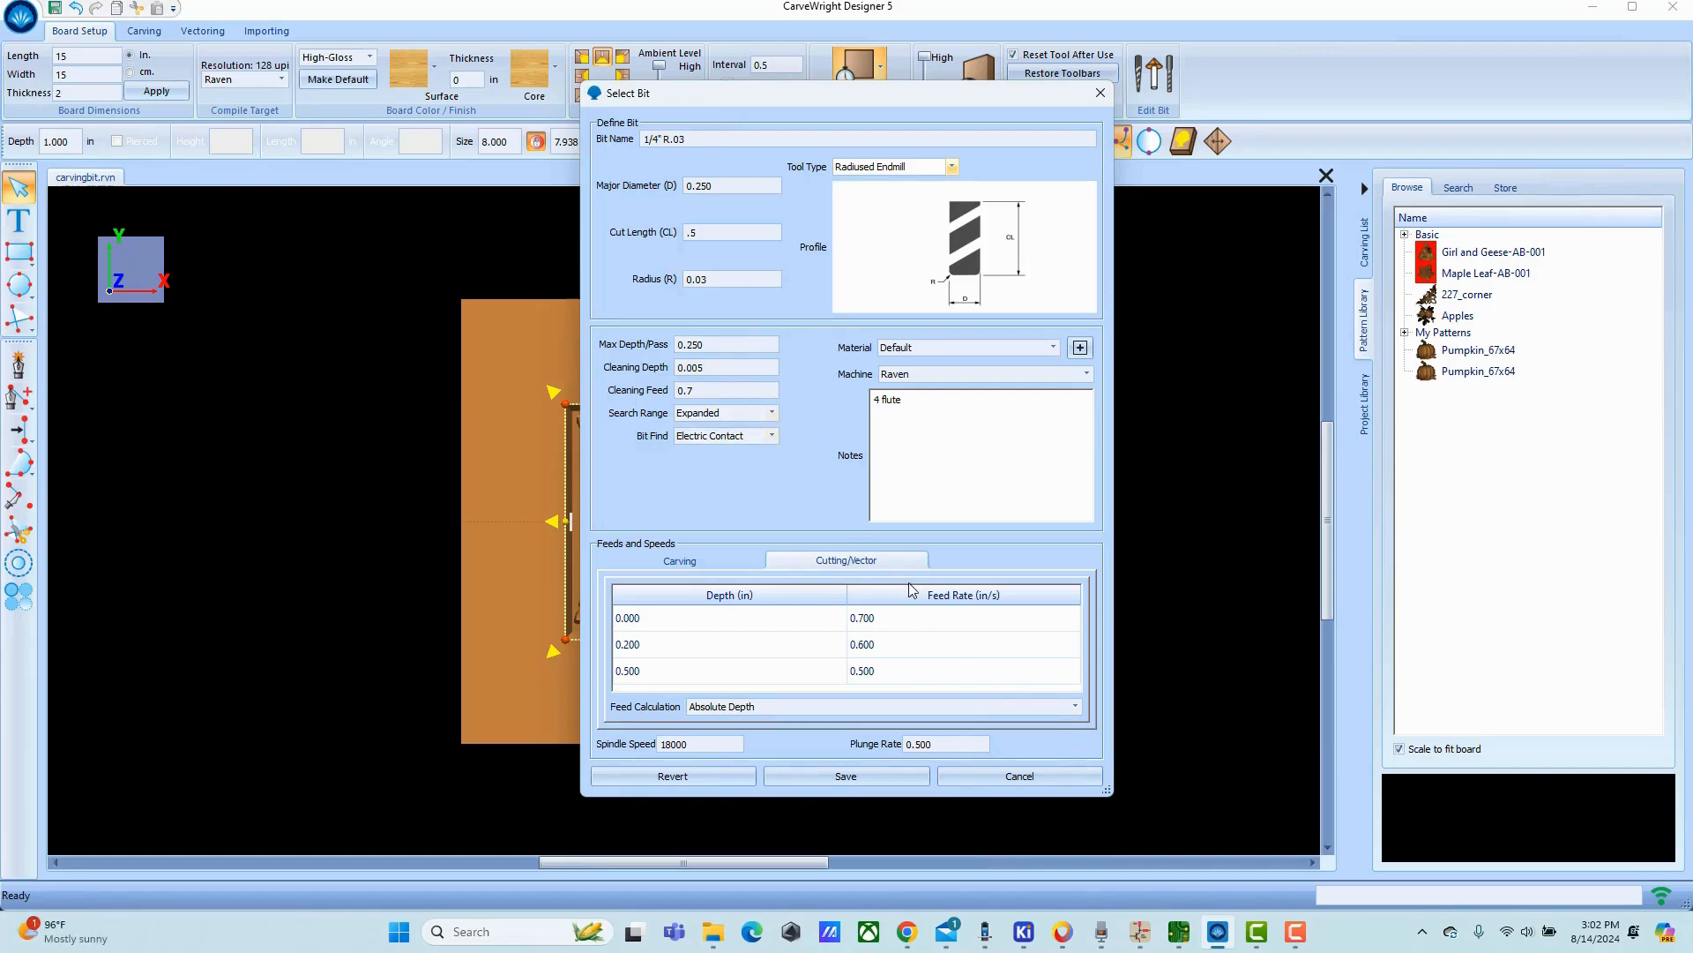
Save the new bit, expand the V-Bit category for comparison, and select 1/4" R.03 under Radiused Endmill.
left_click(860, 790)
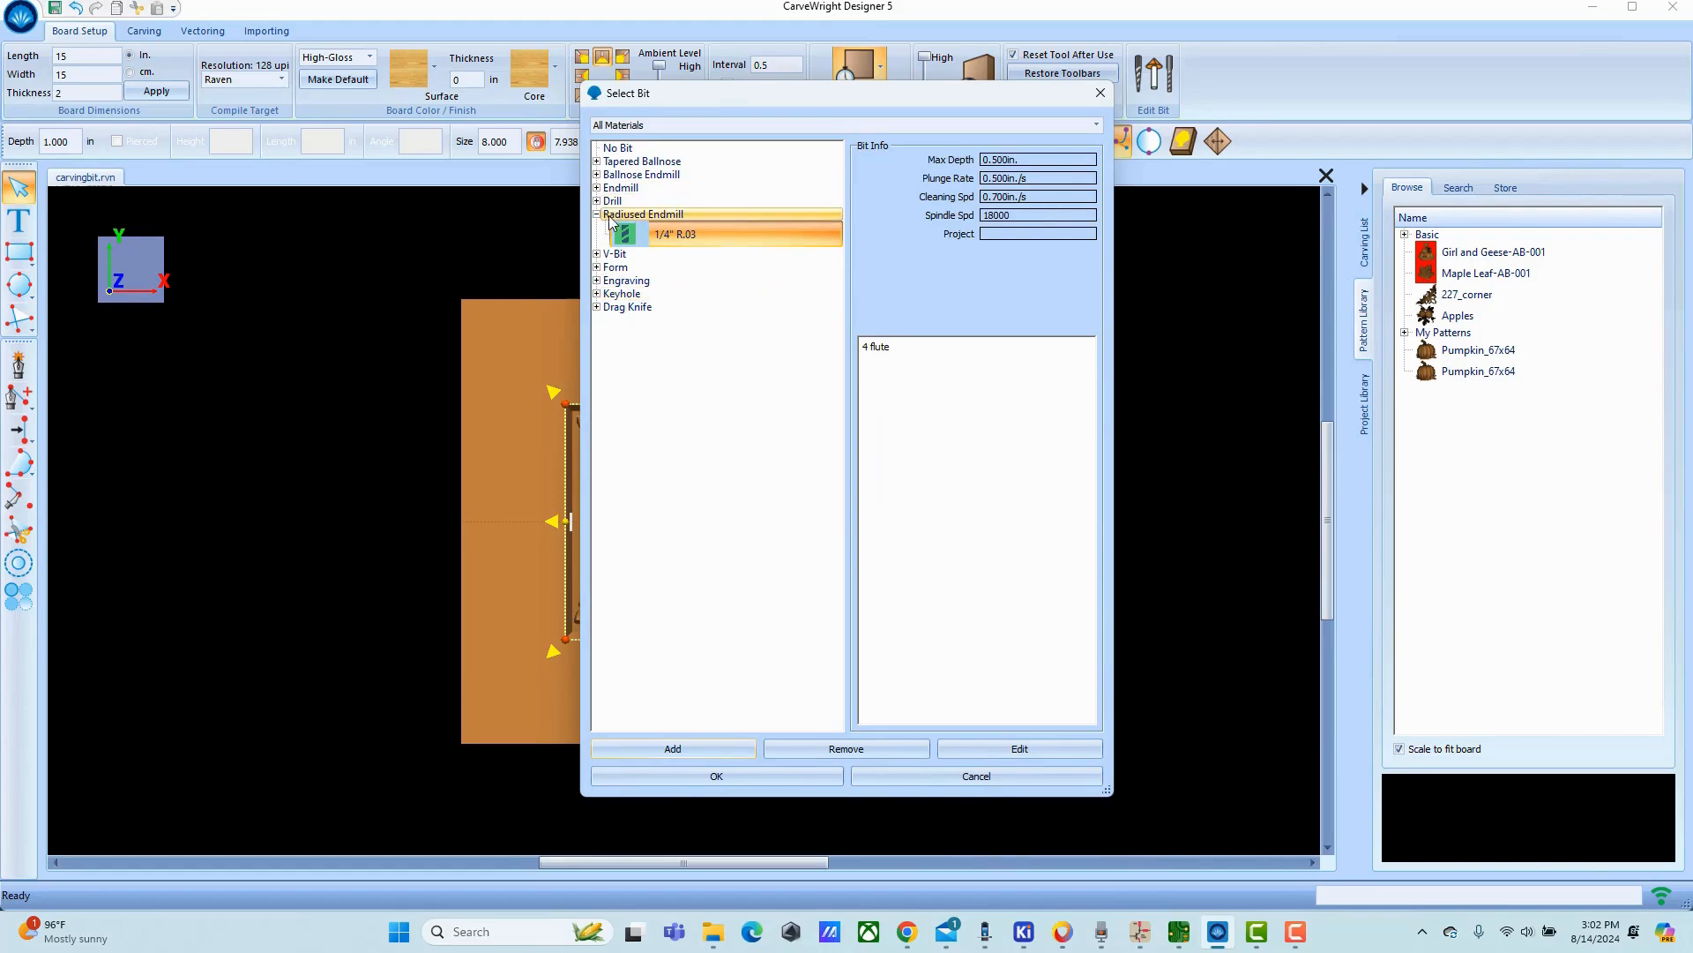
left_click(642, 161)
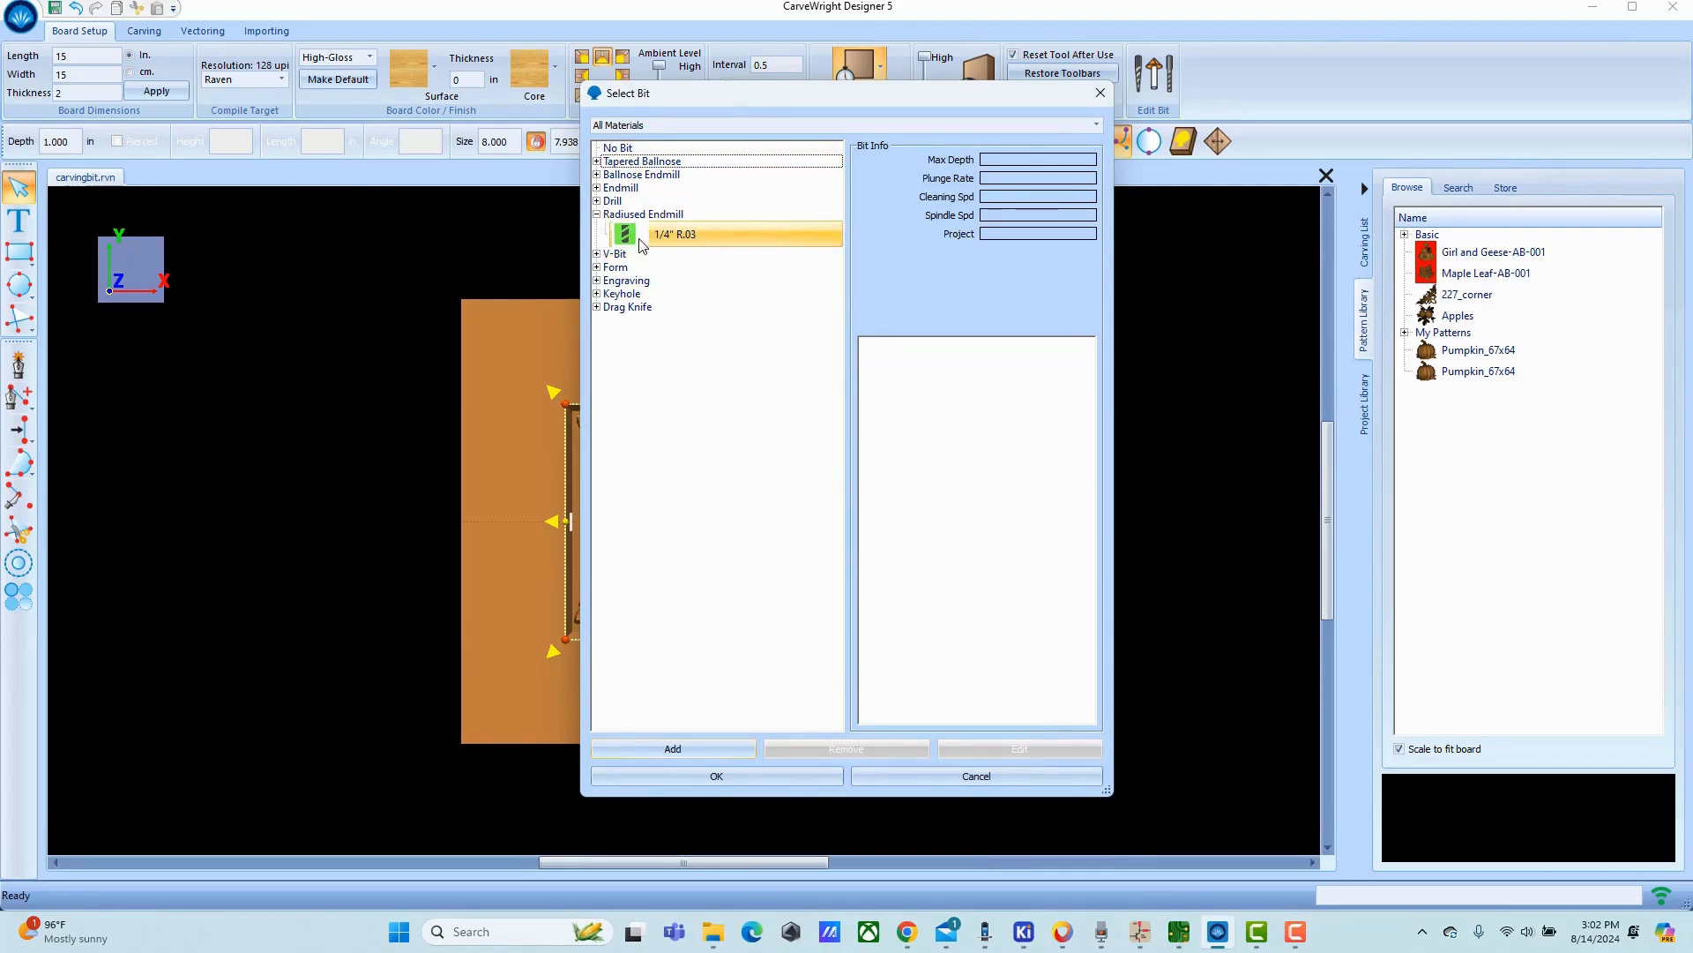
left_click(597, 254)
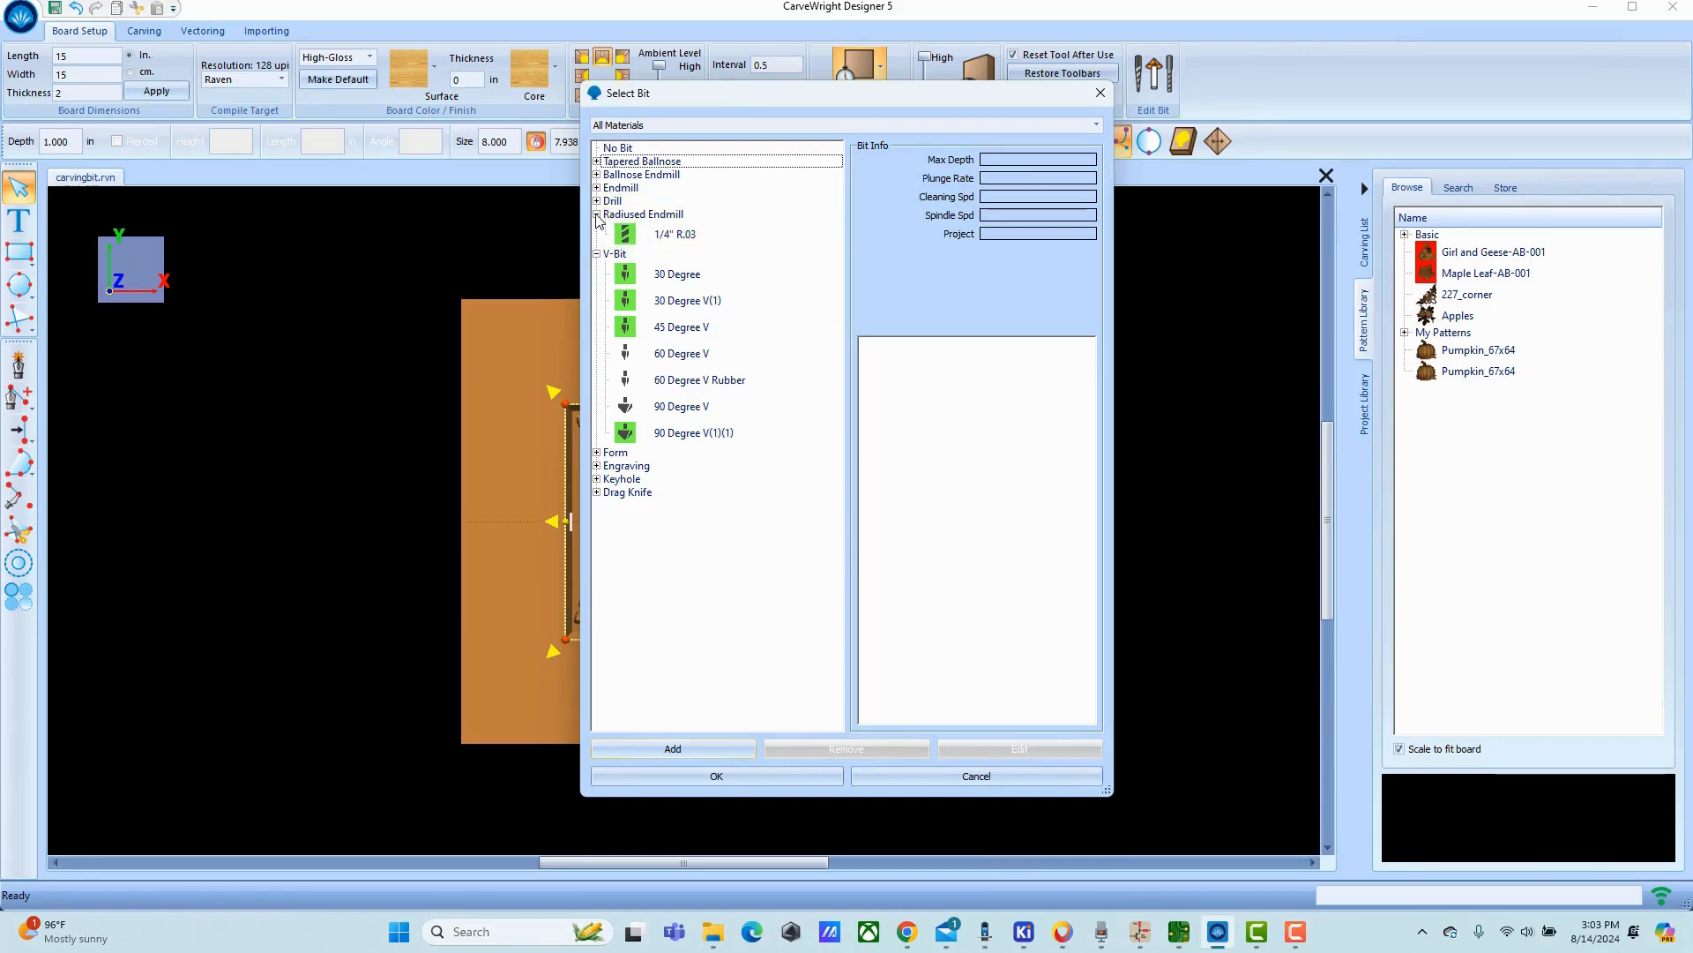
left_click(624, 235)
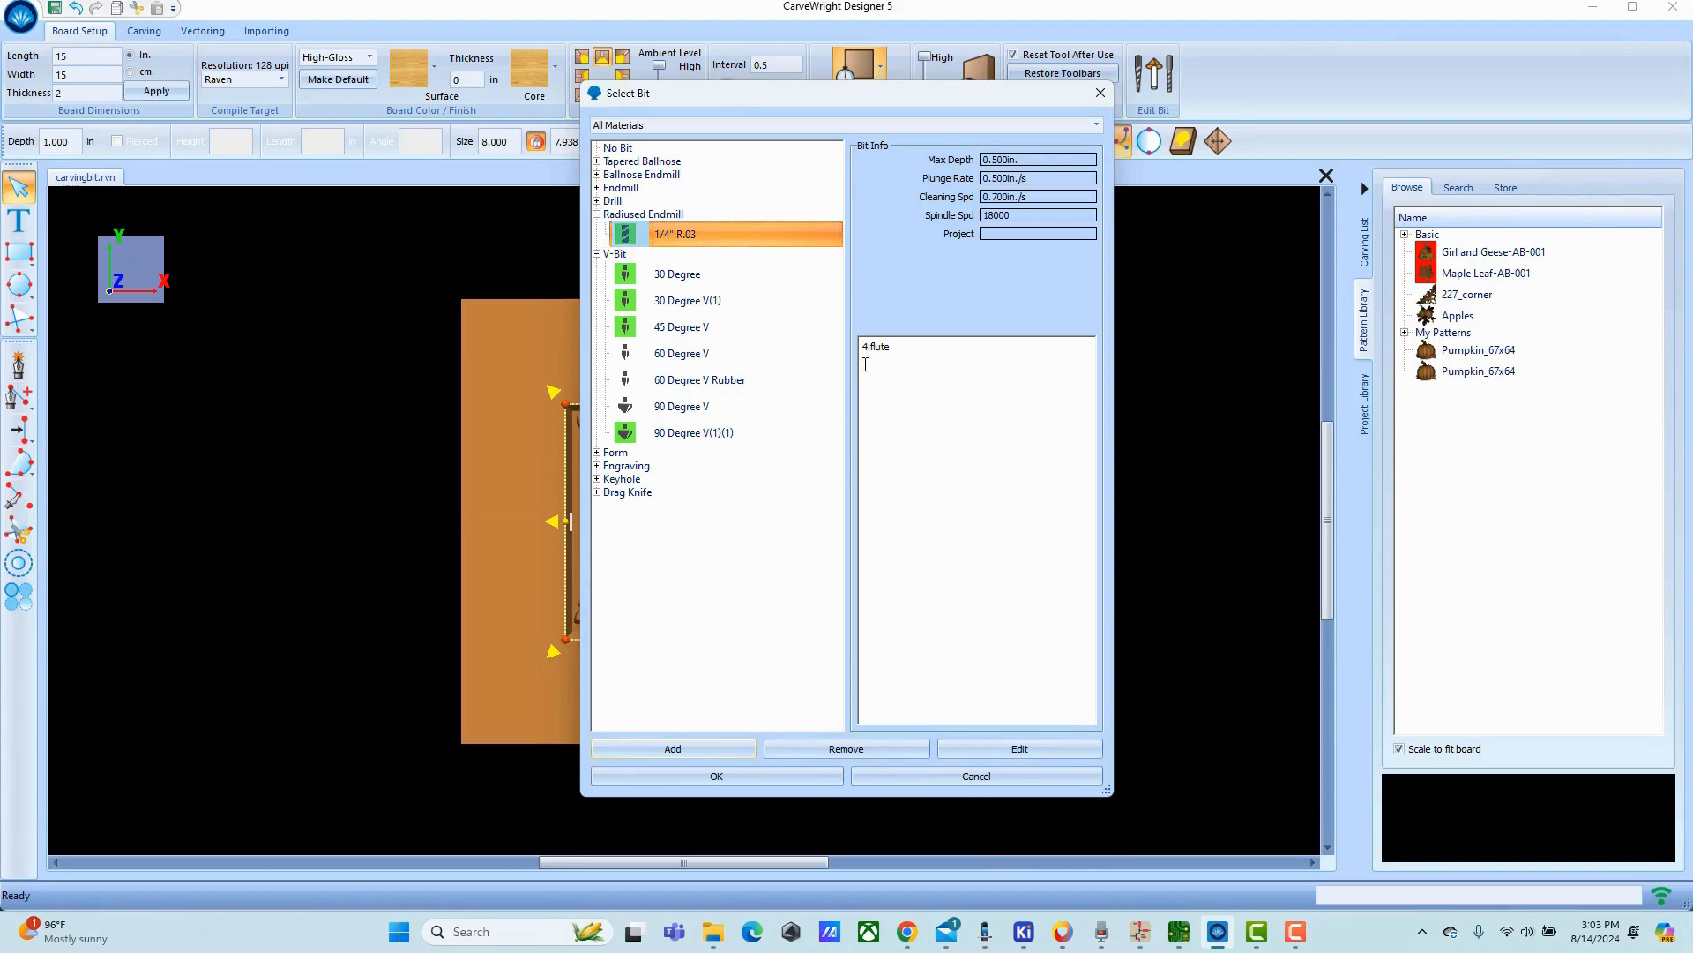